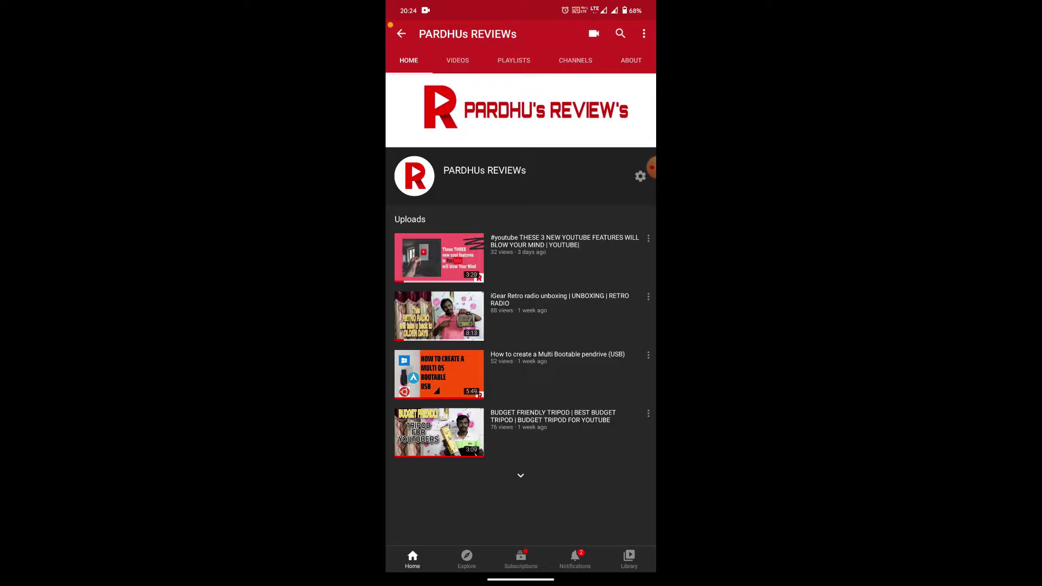
scroll(520, 326, "down", 1)
Step: Leave the PARDHUs REVIEWs YouTube channel page and go to the home screen
left_click_drag(520, 580, 520, 326)
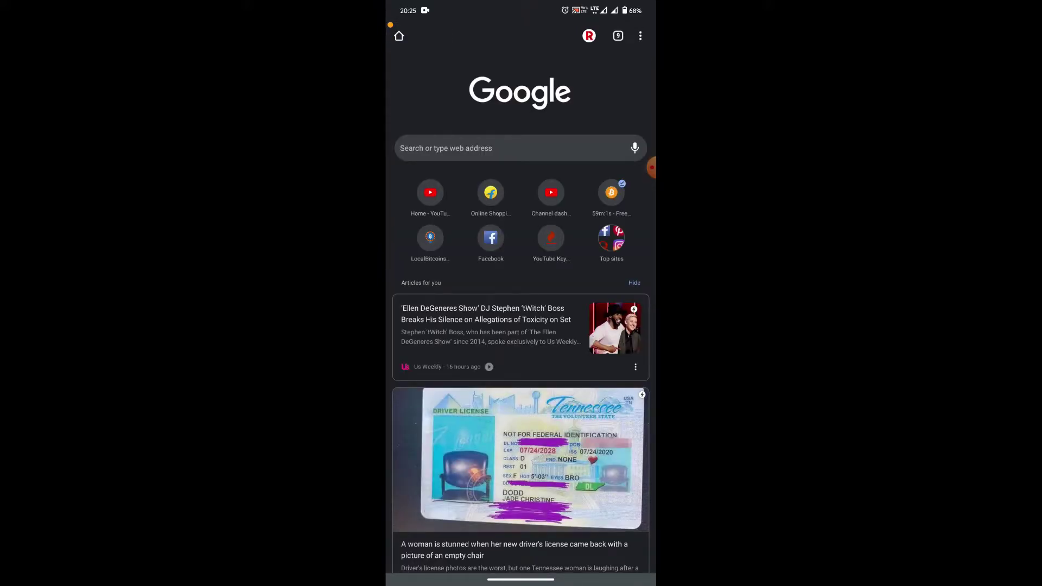
Step: Search Google in Chrome for 'add me to search'
left_click(540, 147)
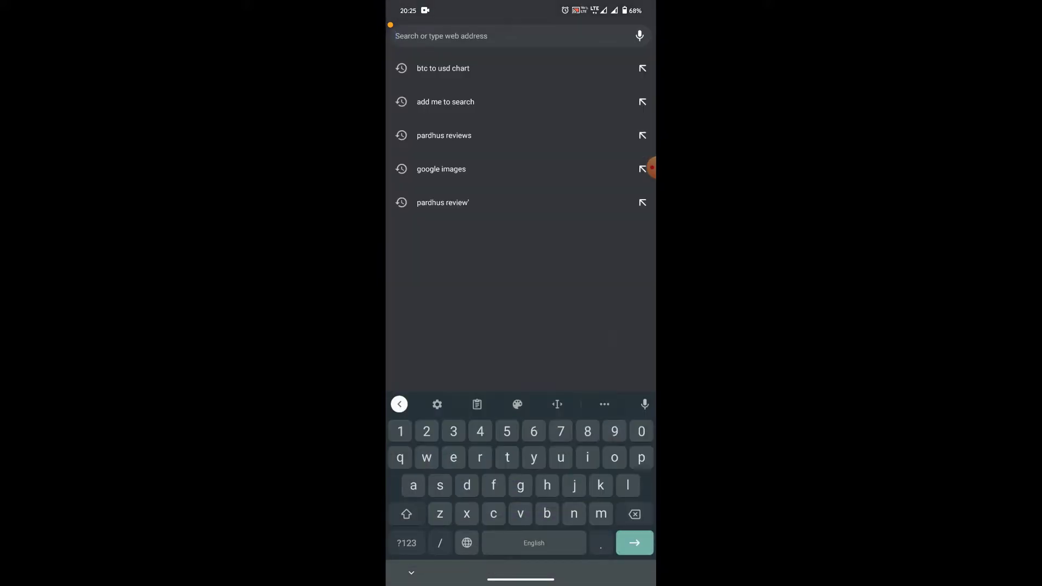
left_click(410, 486)
type("add")
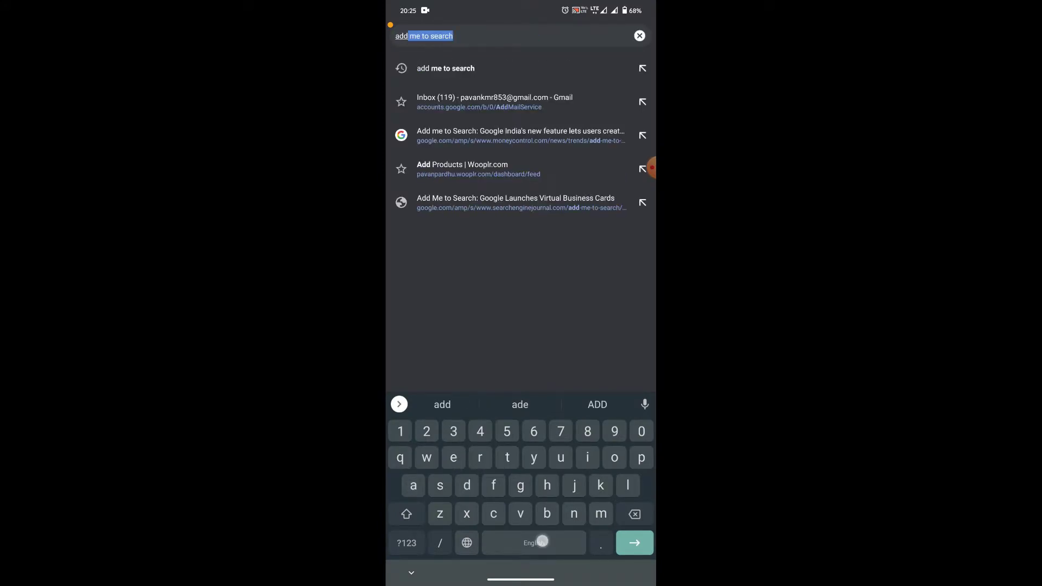
type(" me to")
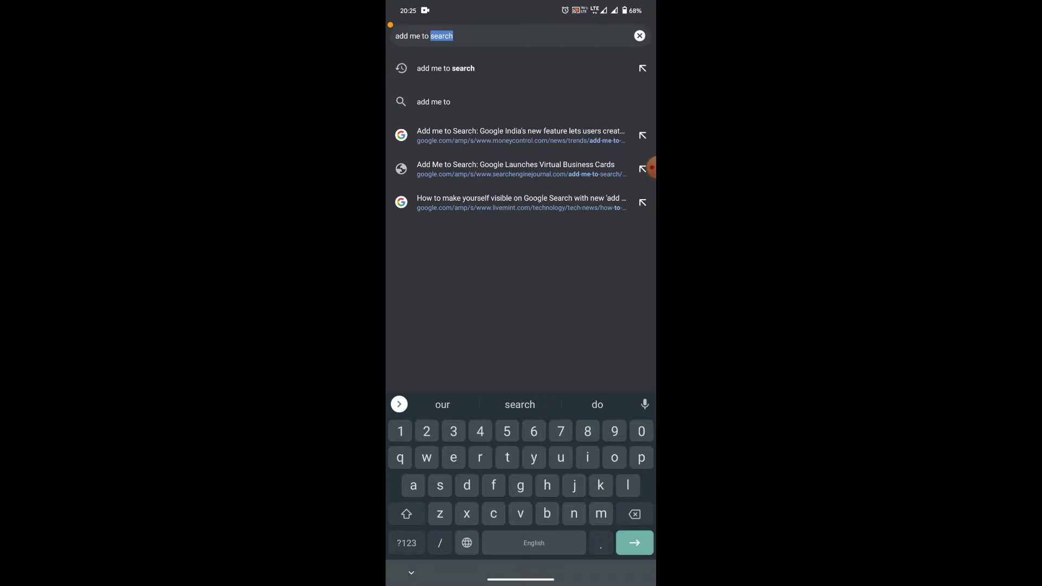
left_click(519, 405)
left_click(635, 543)
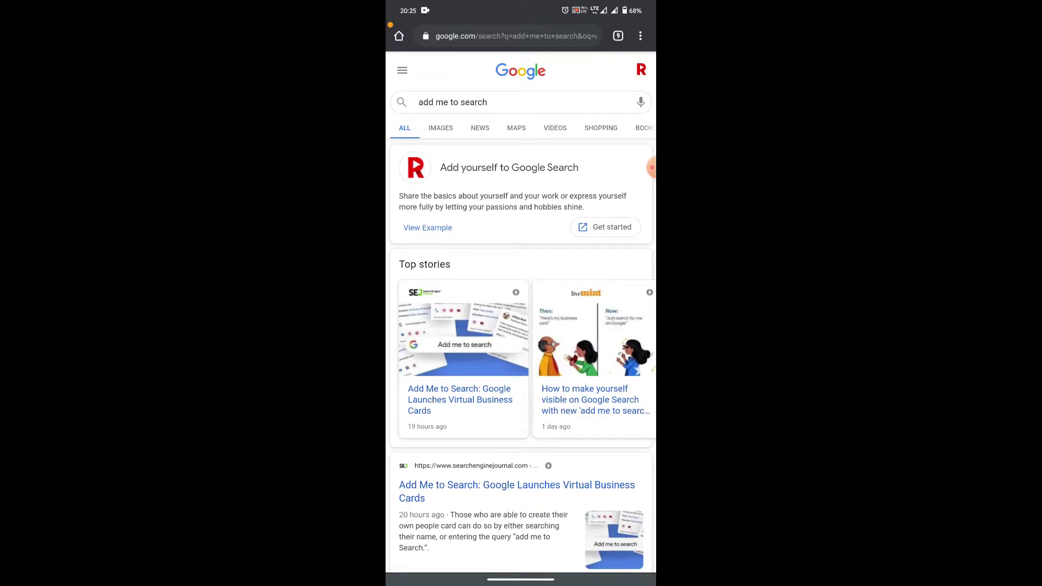
left_click(405, 190)
scroll(465, 228, "down", 1)
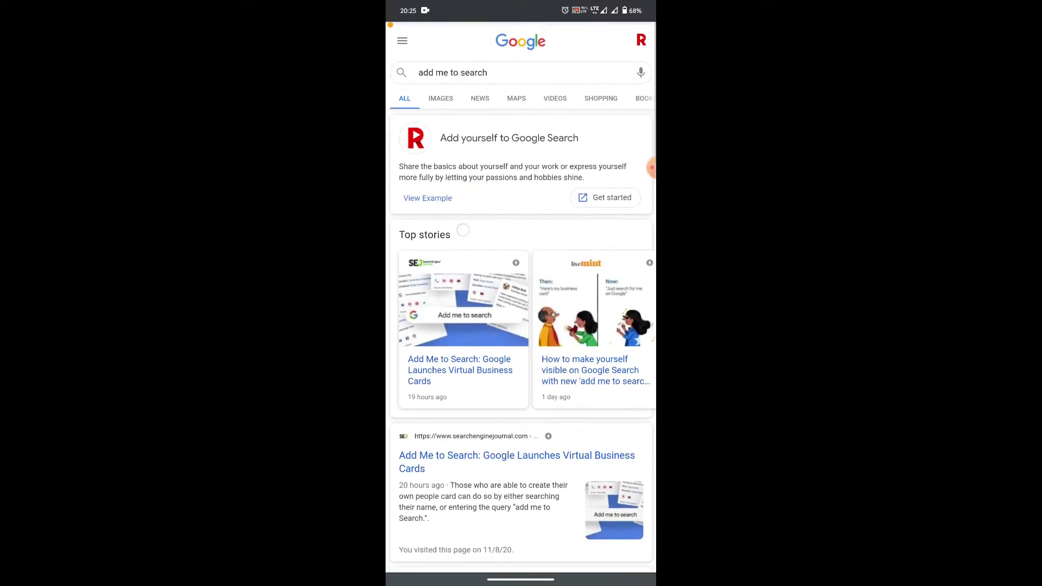
left_click(428, 198)
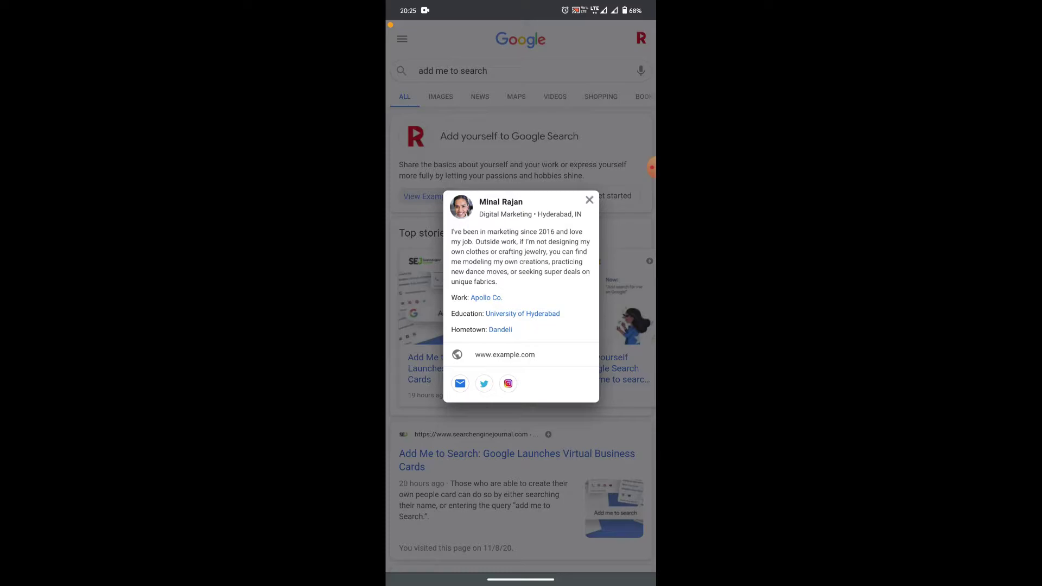
left_click(590, 200)
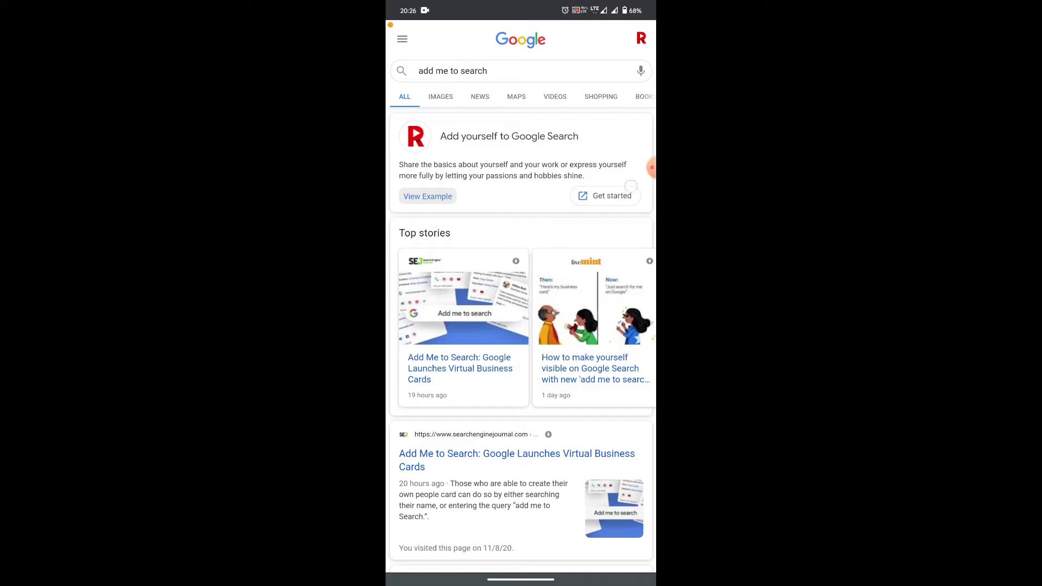
scroll(603, 195, "down", 1)
scroll(521, 293, "up", 1)
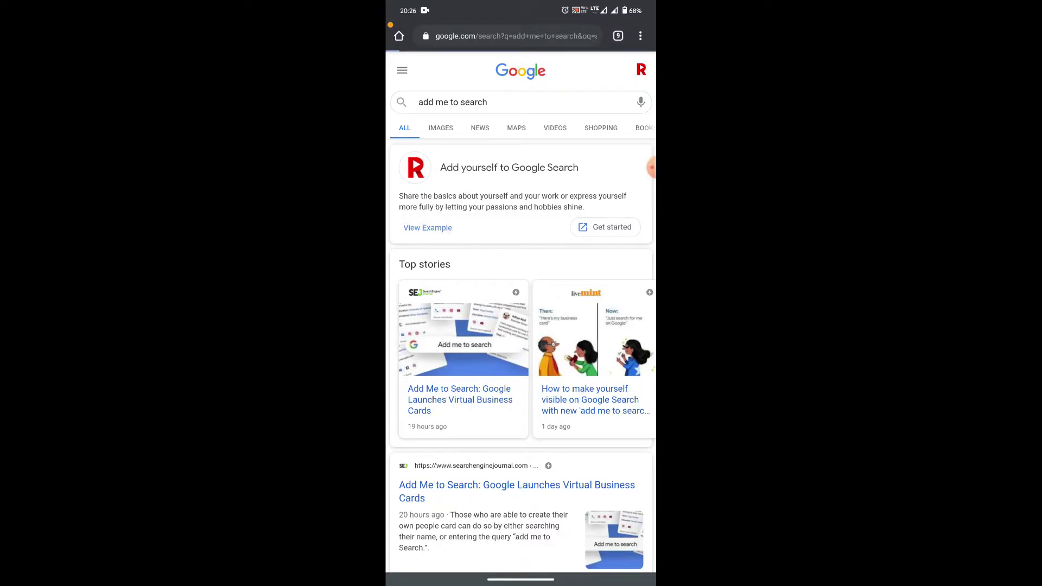
scroll(571, 407, "down", 2)
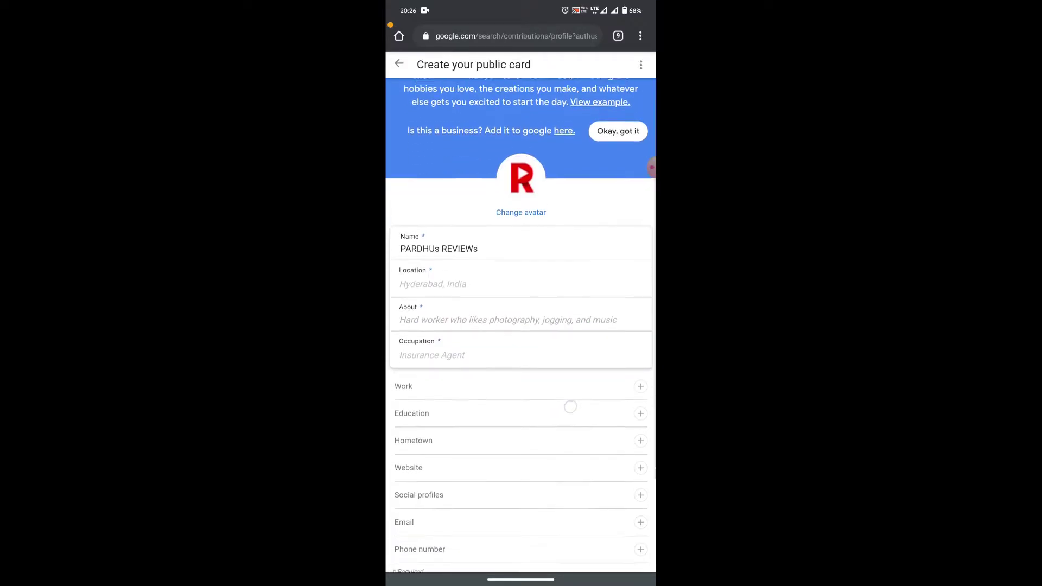
scroll(521, 326, "up", 1)
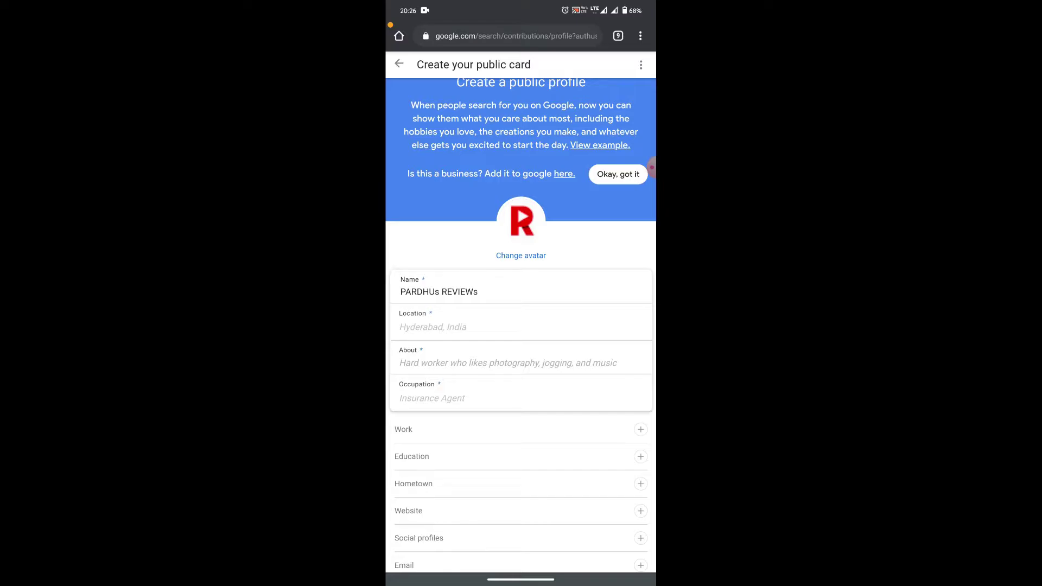
Step: Set the card's Location to Tenali, Andhra Pradesh, leaving About to fill next
left_click(515, 326)
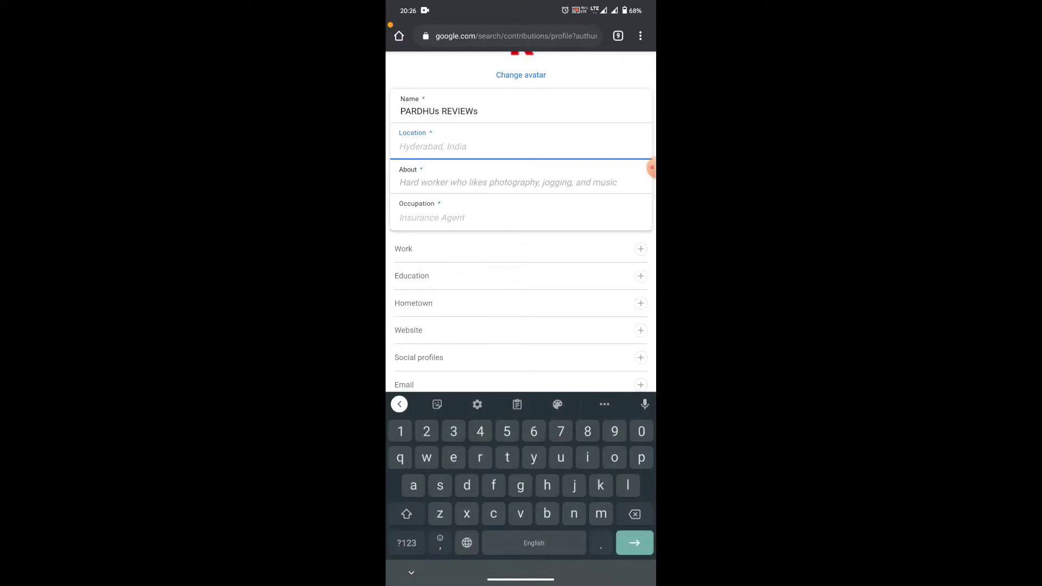
type("tena")
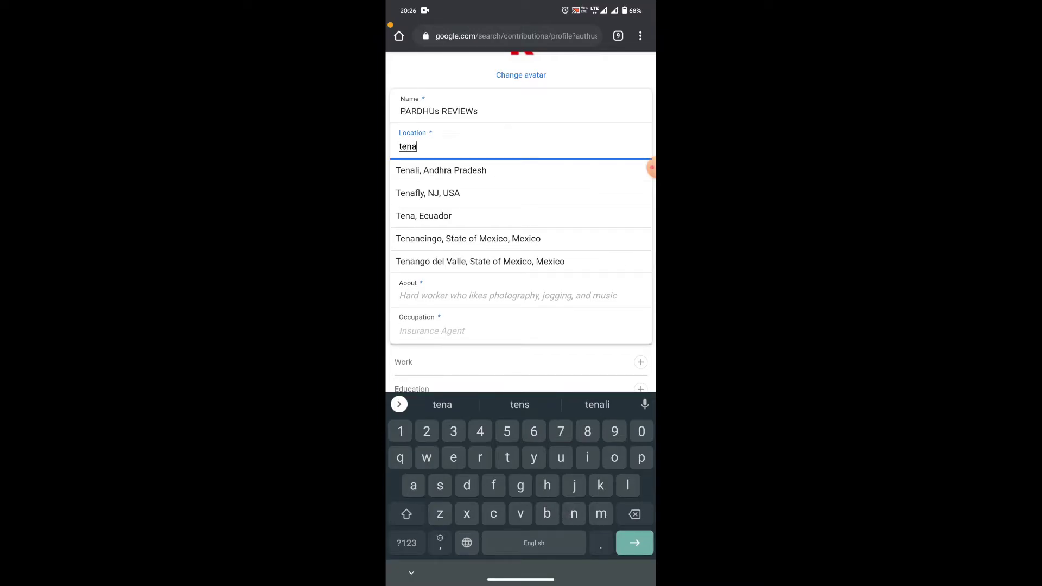
left_click(597, 405)
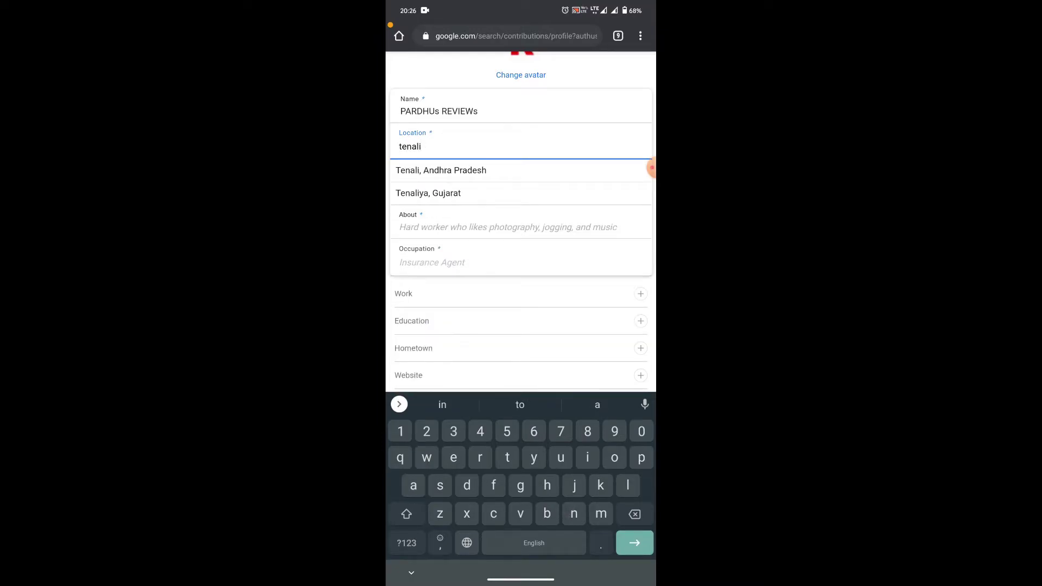
left_click(464, 171)
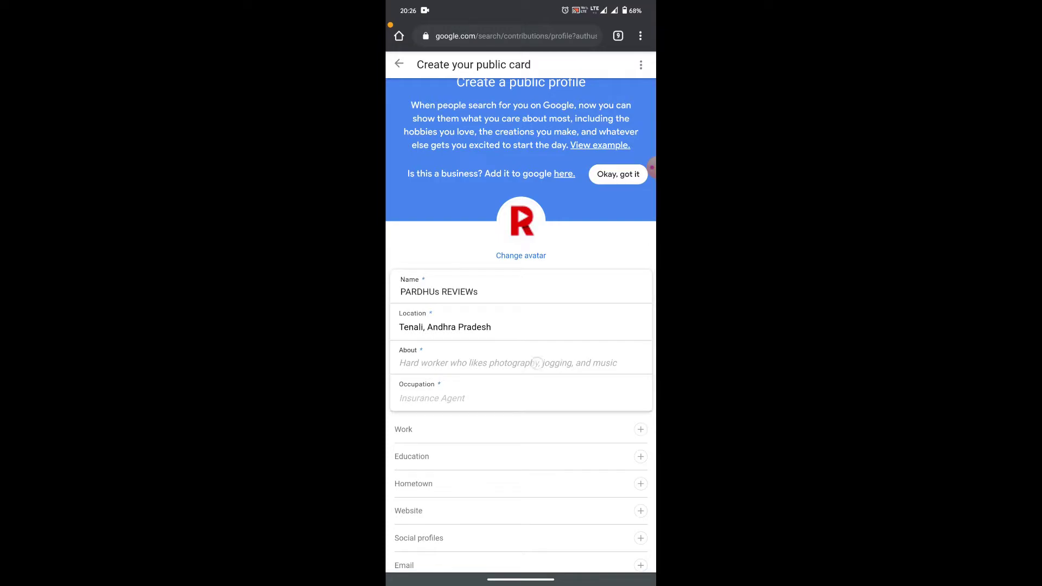
left_click(537, 362)
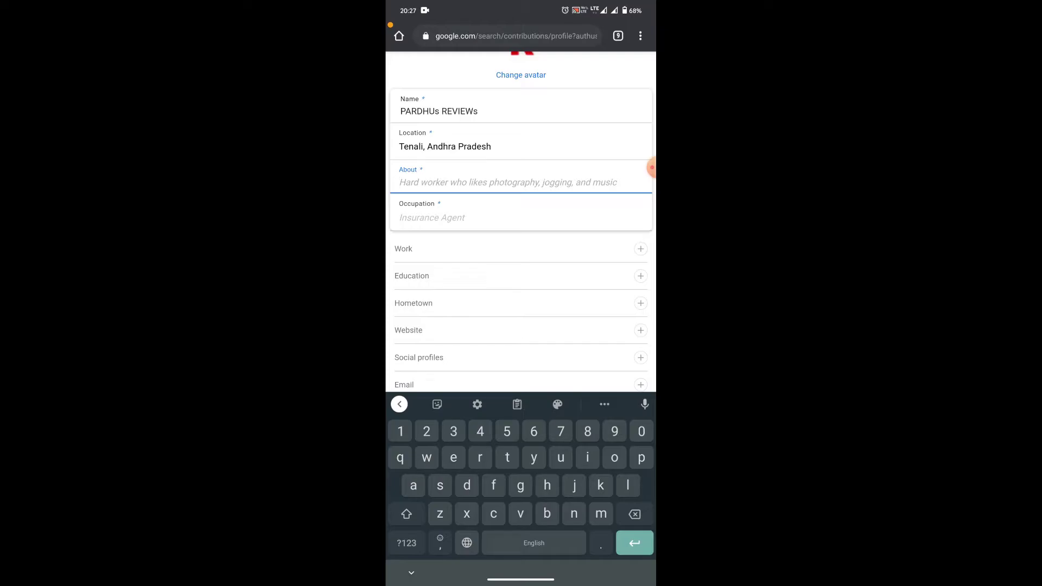
left_click_drag(521, 579, 644, 580)
Step: Copy the PARDHUs REVIEWs channel description from YouTube's channel settings
left_click(641, 33)
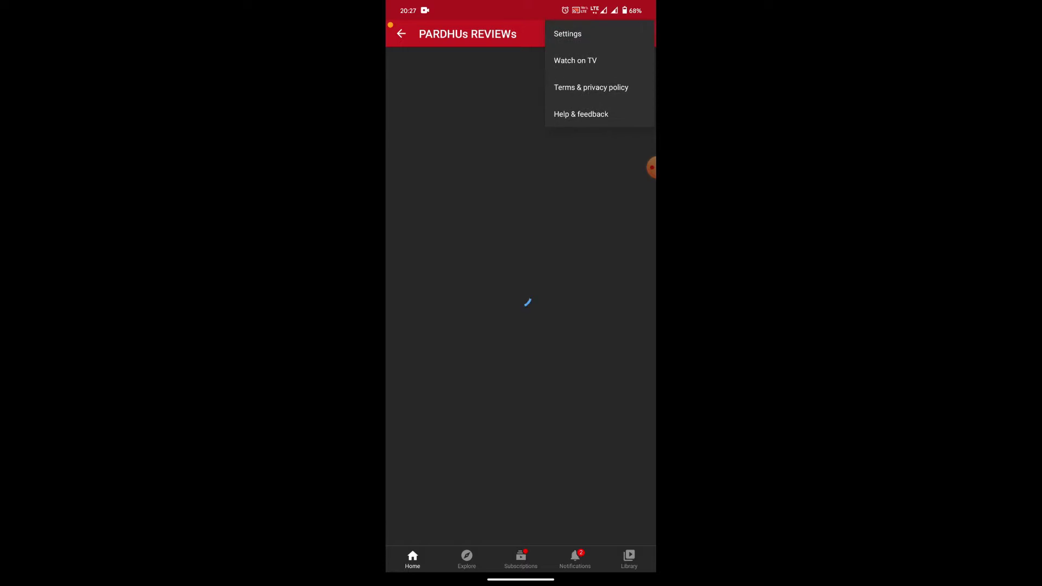
left_click(568, 33)
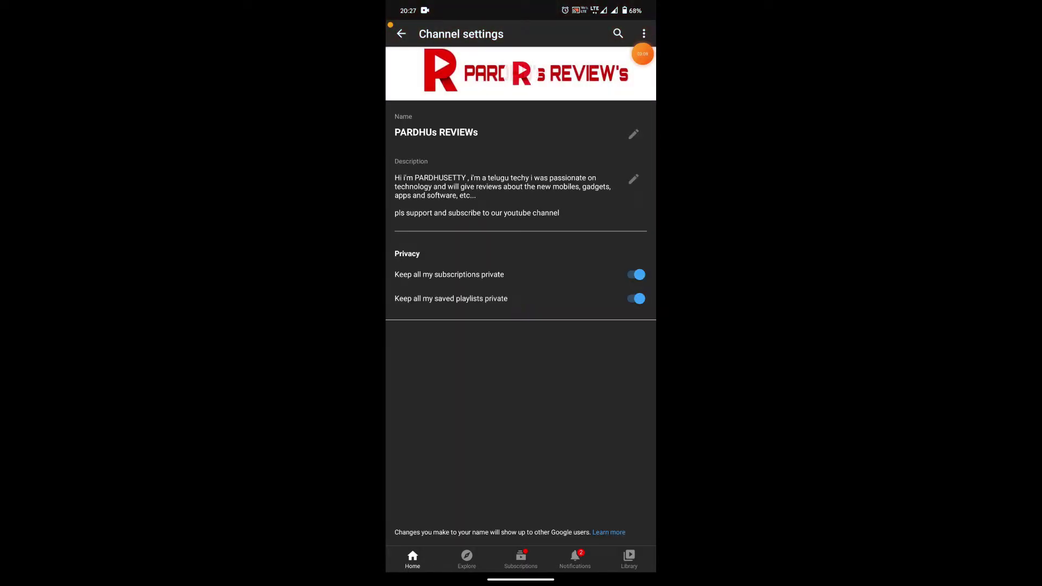
left_click(633, 178)
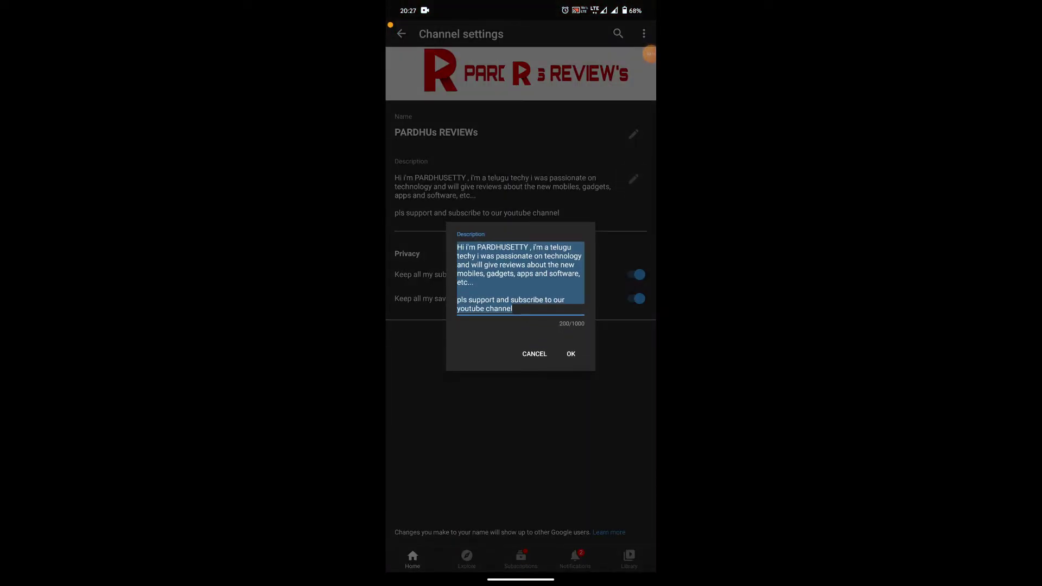
left_click(473, 252)
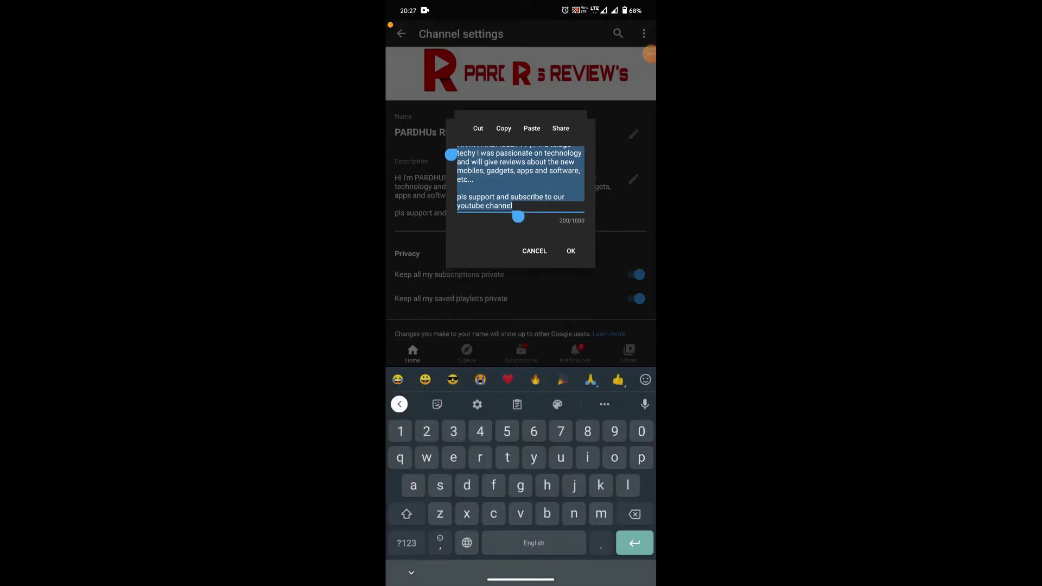
left_click(505, 128)
Step: Paste the copied channel description into About and set Occupation to freelancer
left_click_drag(521, 578, 636, 579)
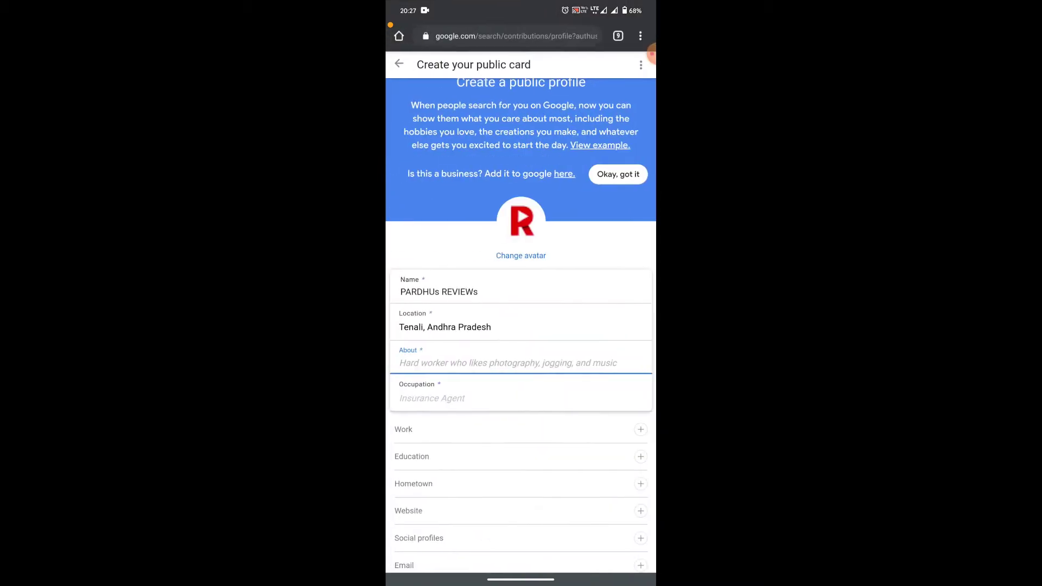
left_click(521, 182)
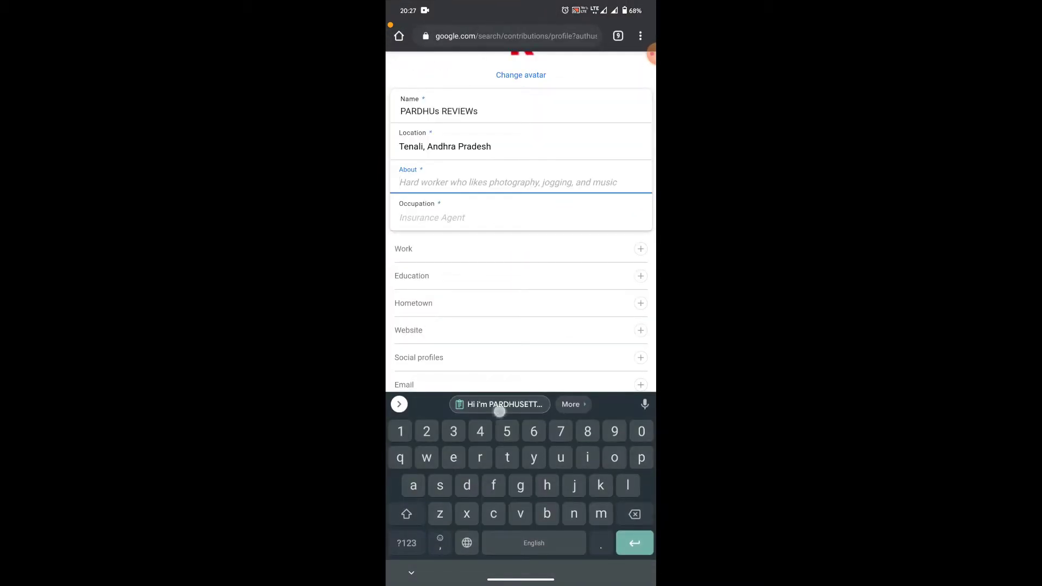
left_click(499, 405)
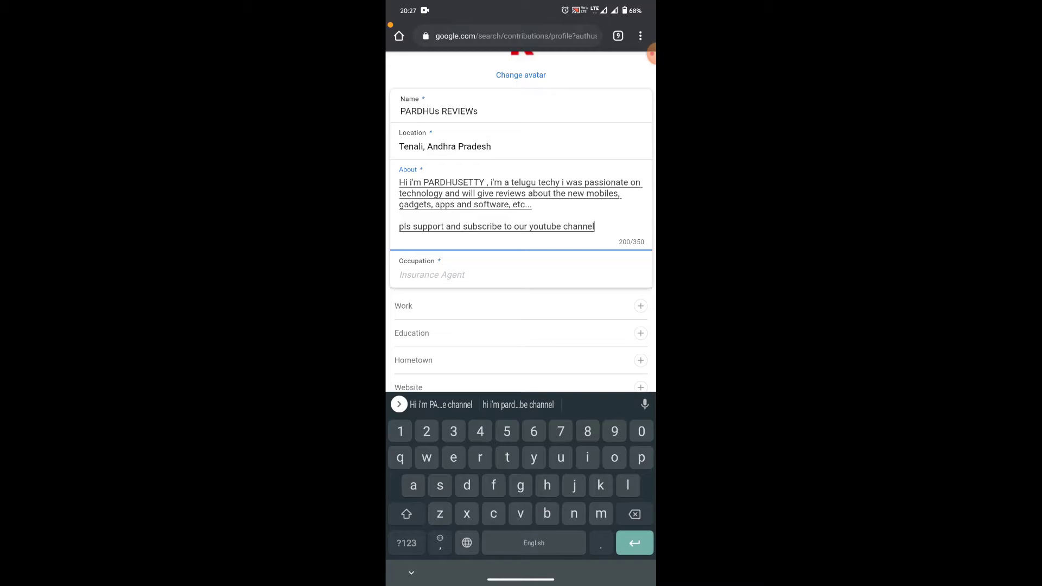
left_click(554, 277)
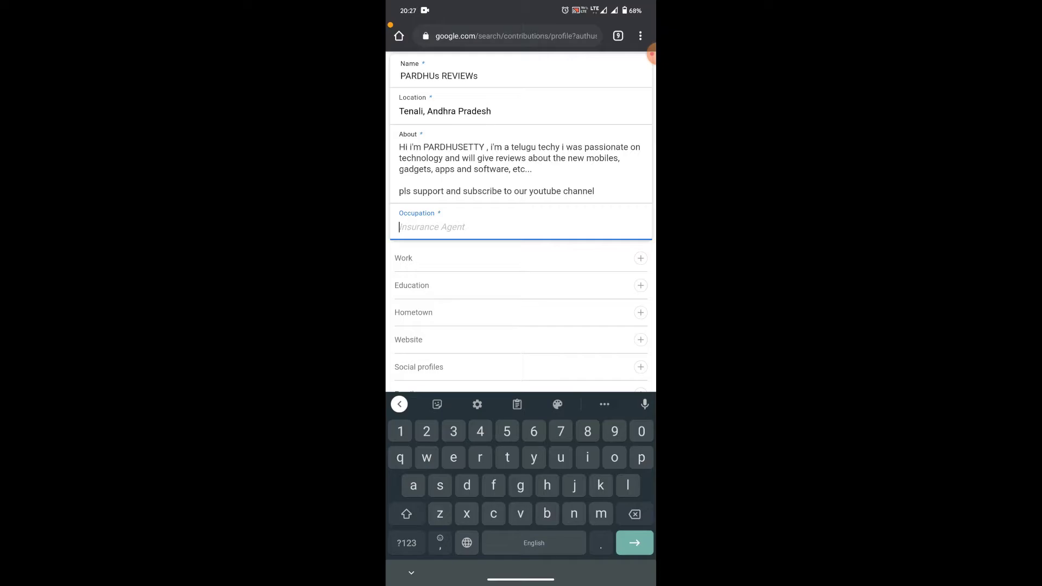
type("fre")
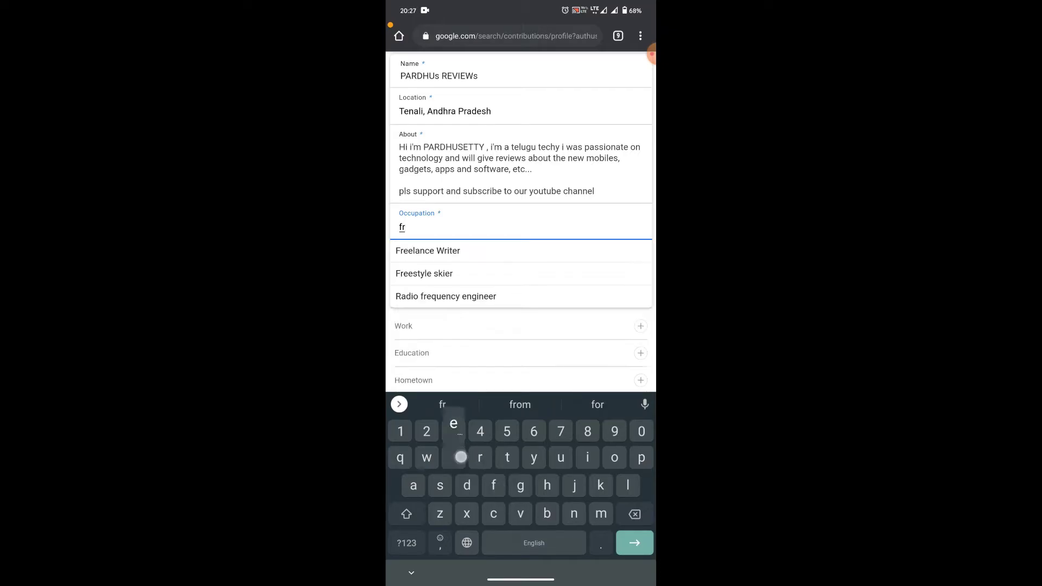
left_click(598, 403)
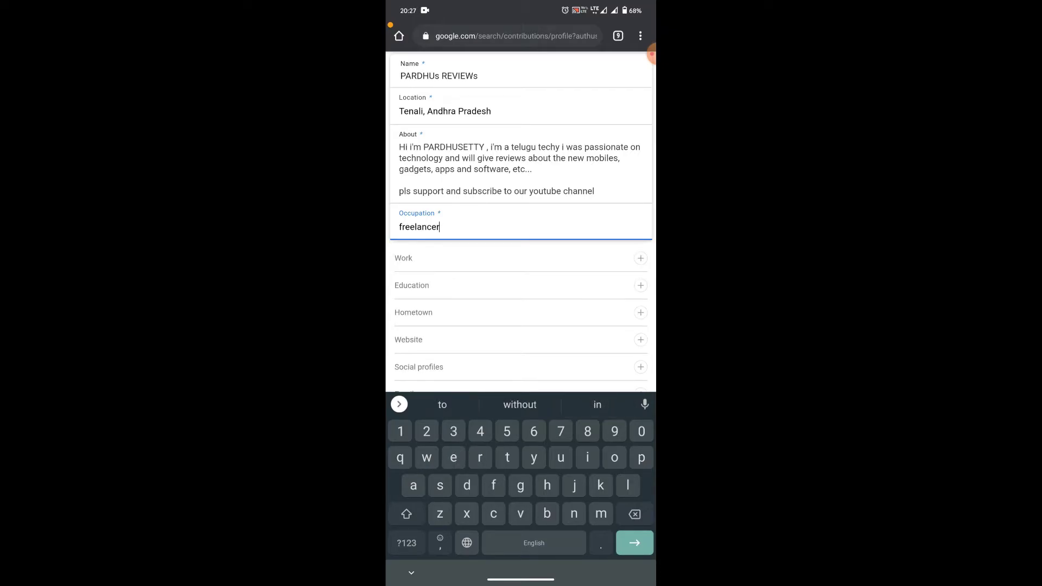
scroll(522, 310, "down", 2)
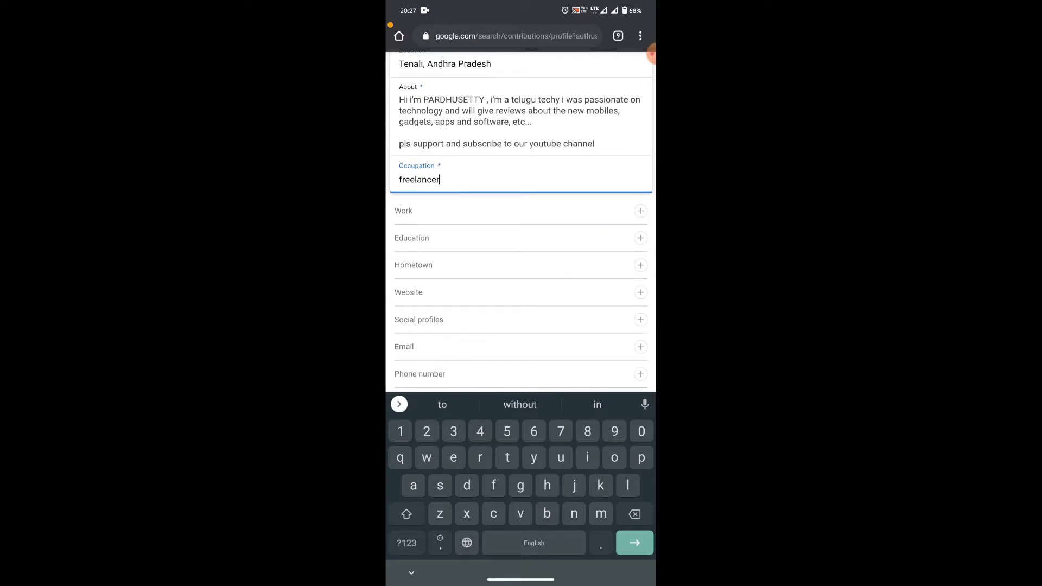
scroll(522, 244, "down", 2)
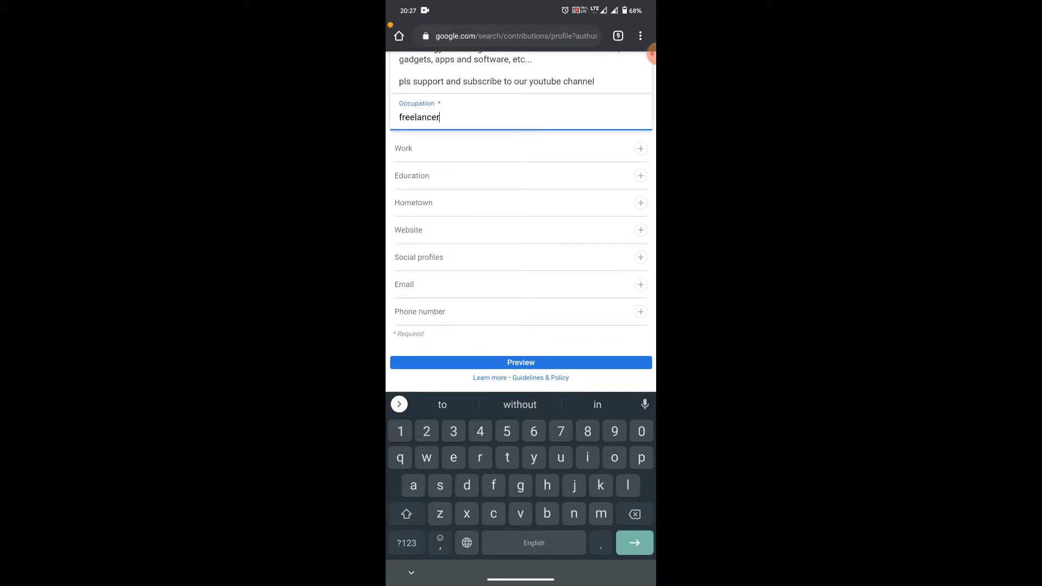
Step: Set Hometown to Tenali, Andhra Pradesh and add an empty Website entry
left_click(641, 202)
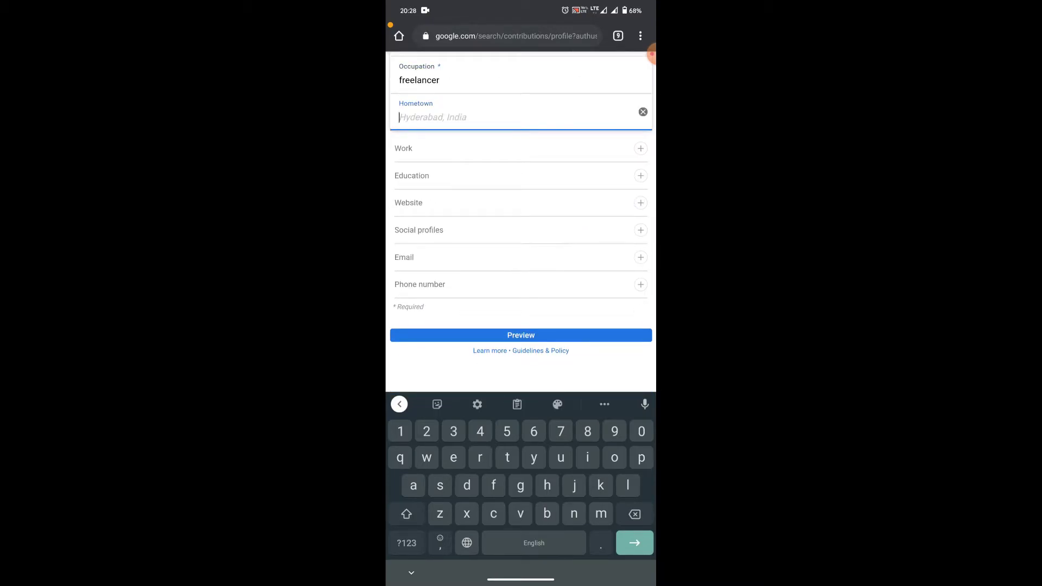
type("tena")
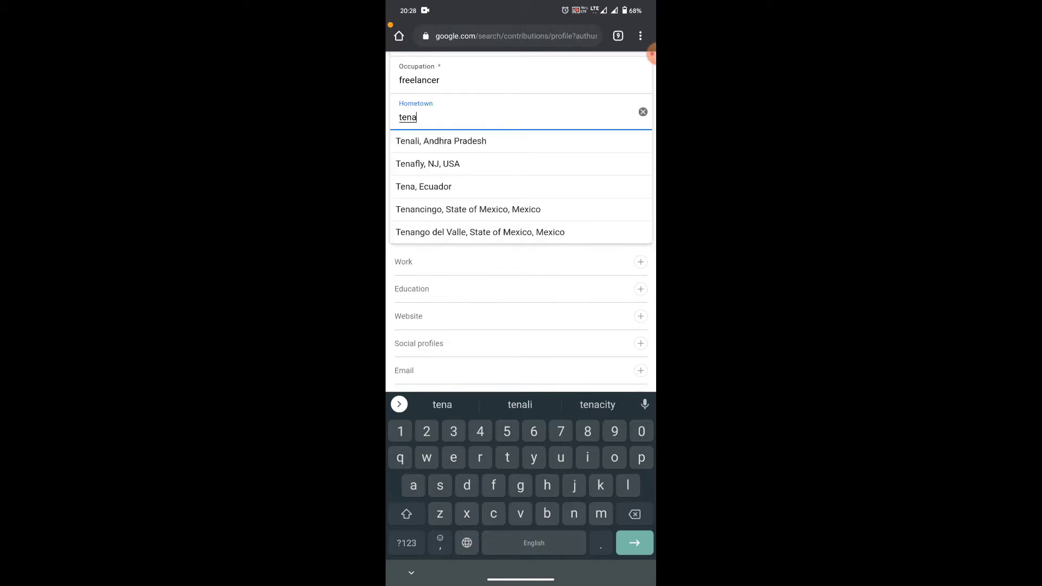
left_click(440, 141)
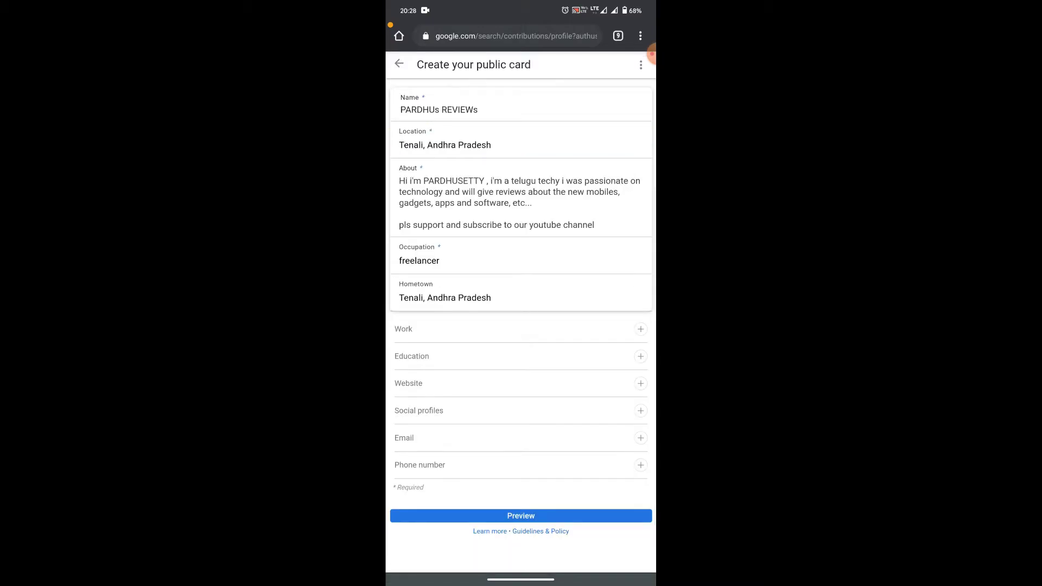
scroll(522, 327, "down", 2)
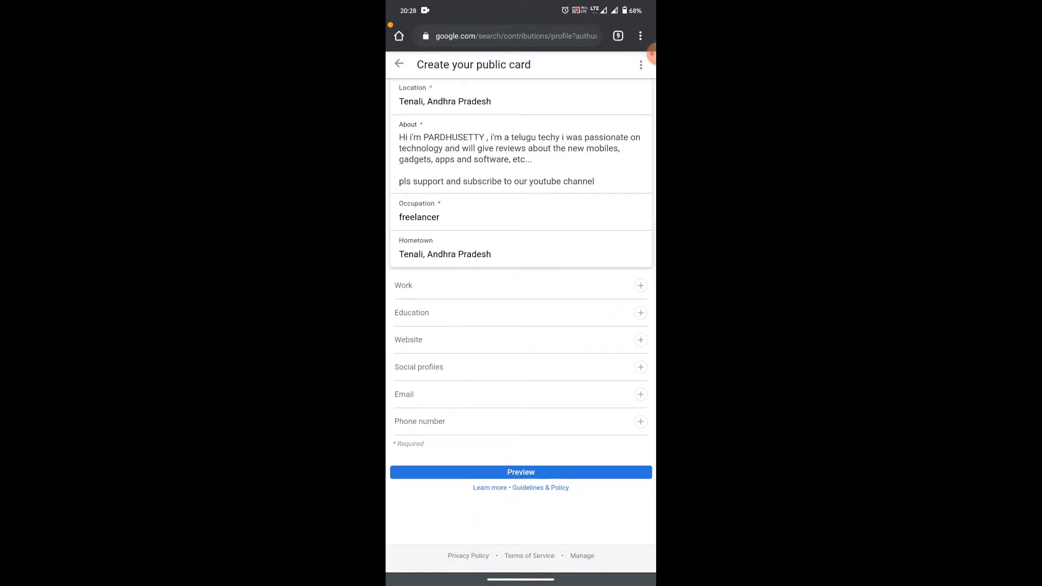
left_click(521, 339)
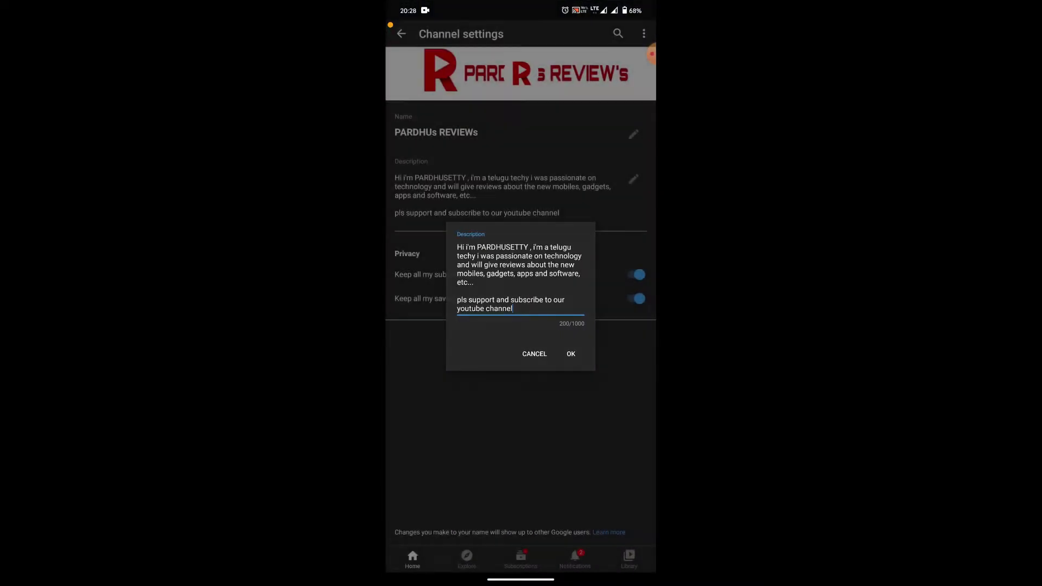
Step: Copy the YouTube channel link and paste it into the card's Website field
left_click(535, 354)
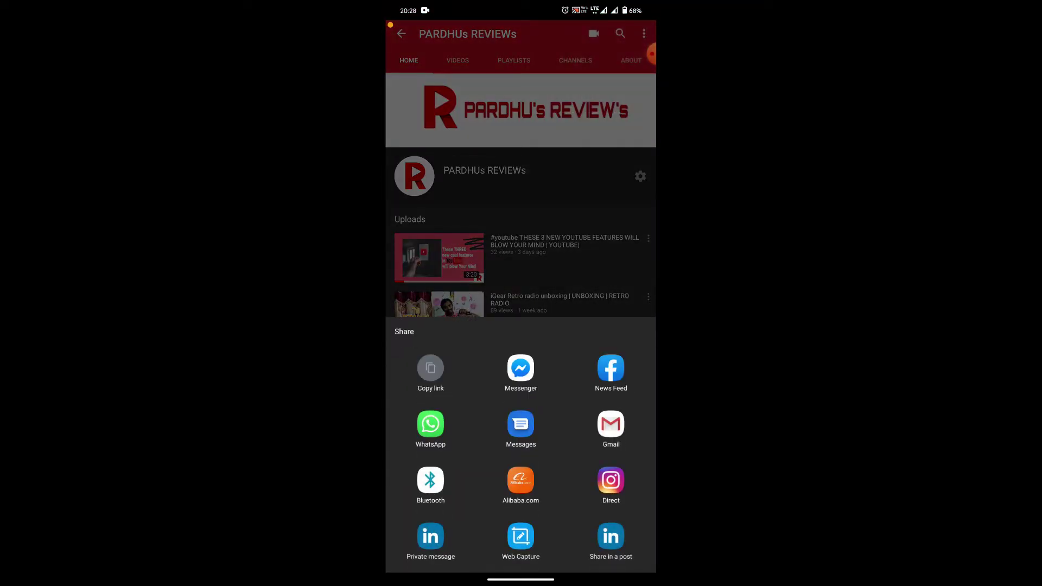
left_click(431, 368)
key("alt+Tab")
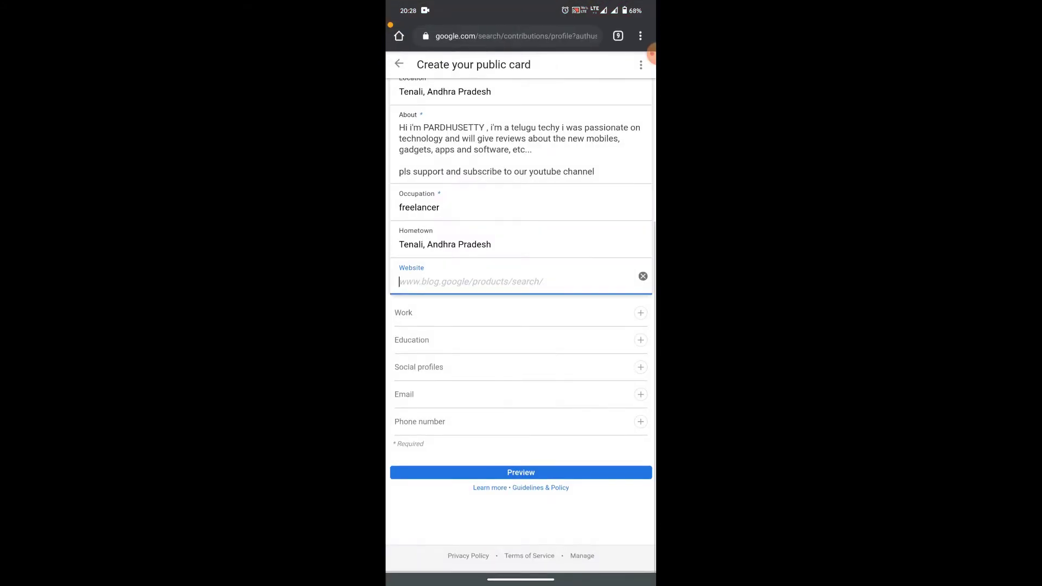
left_click(475, 279)
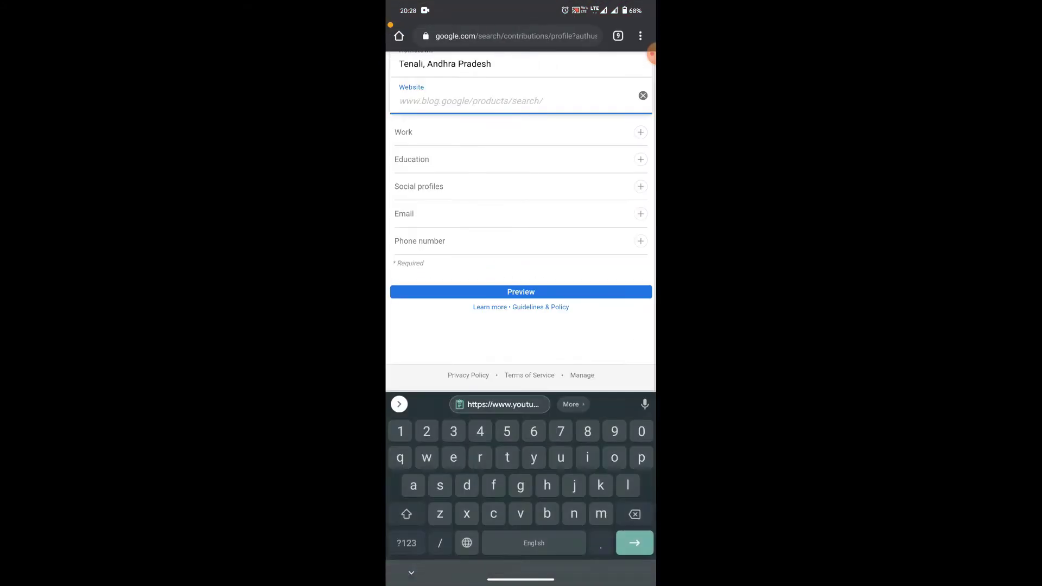
left_click(496, 404)
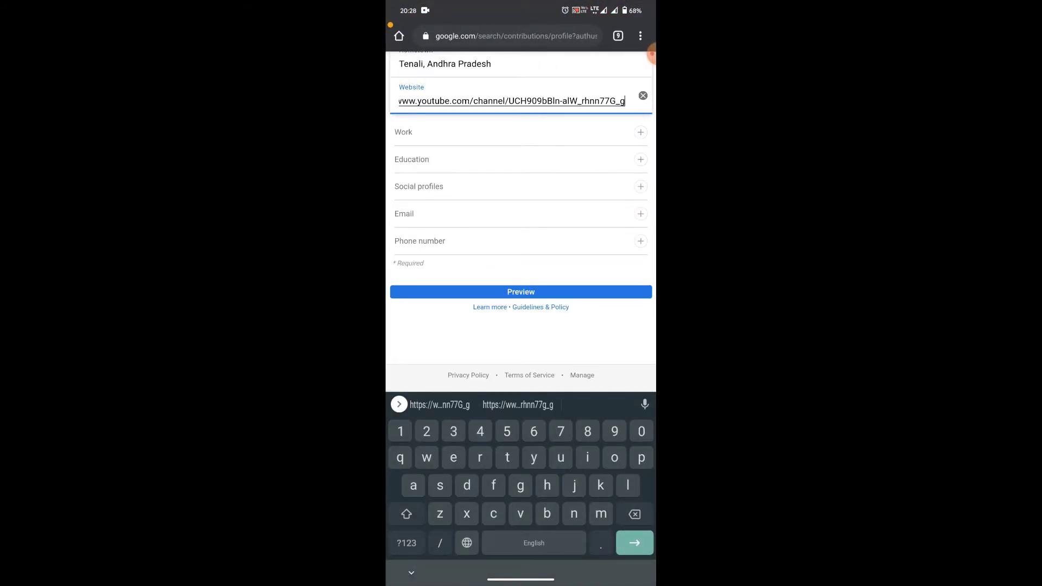
scroll(522, 203, "up", 1)
left_click(640, 216)
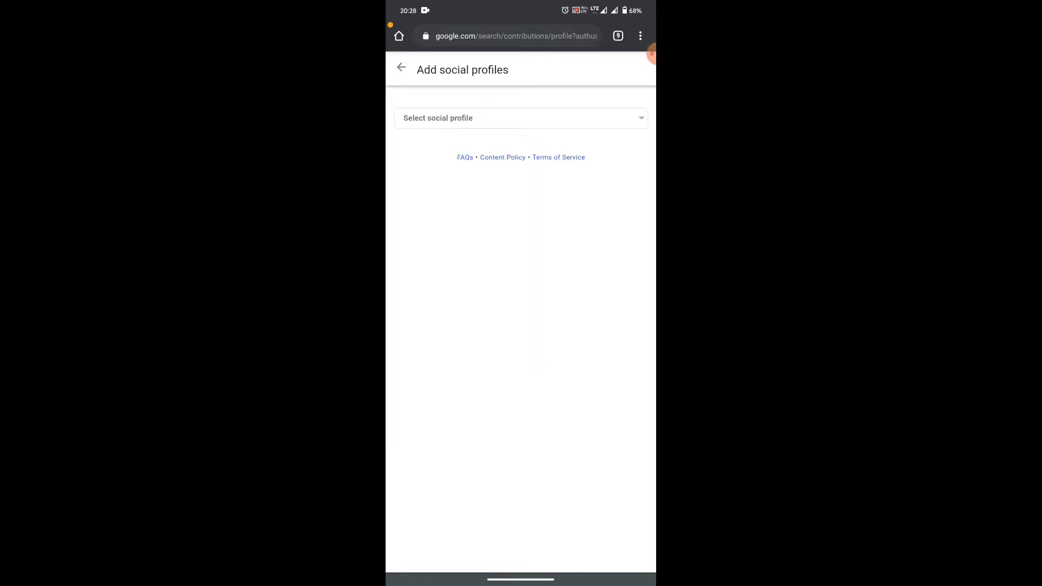
Step: Save an Instagram social profile with username pardhus.reviews
left_click(640, 117)
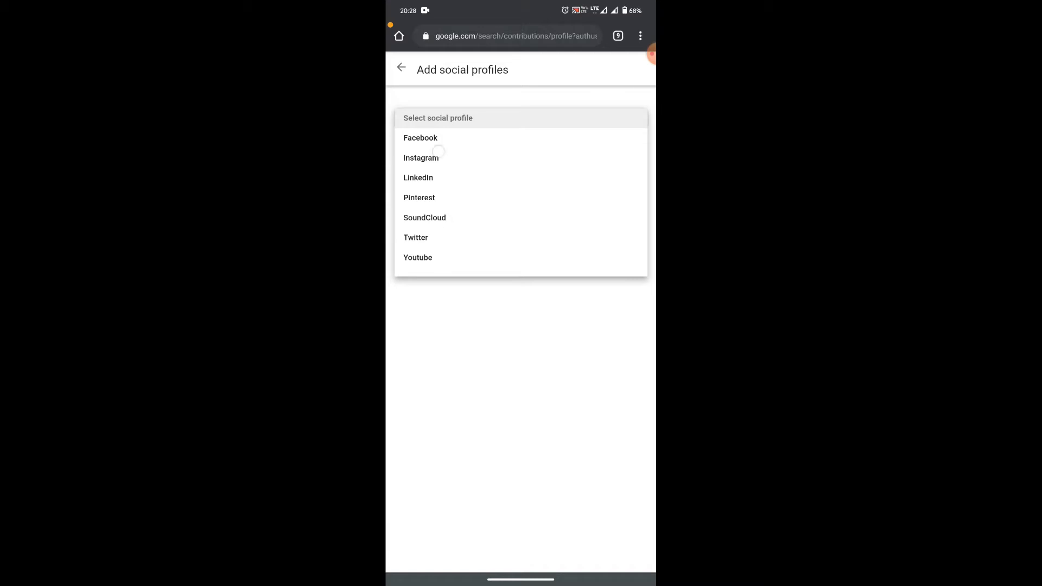
left_click(420, 158)
left_click(541, 126)
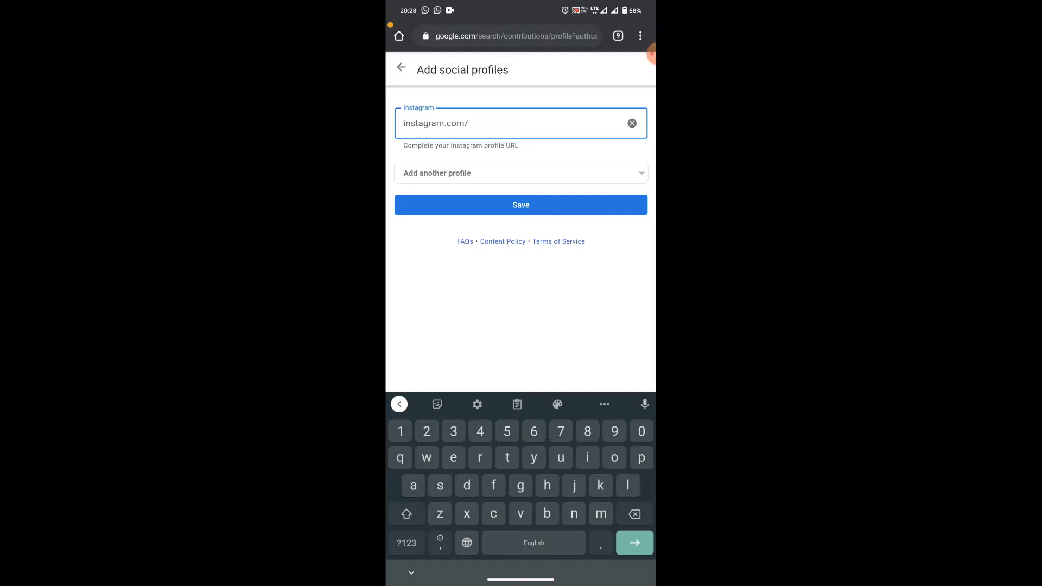
type("pard")
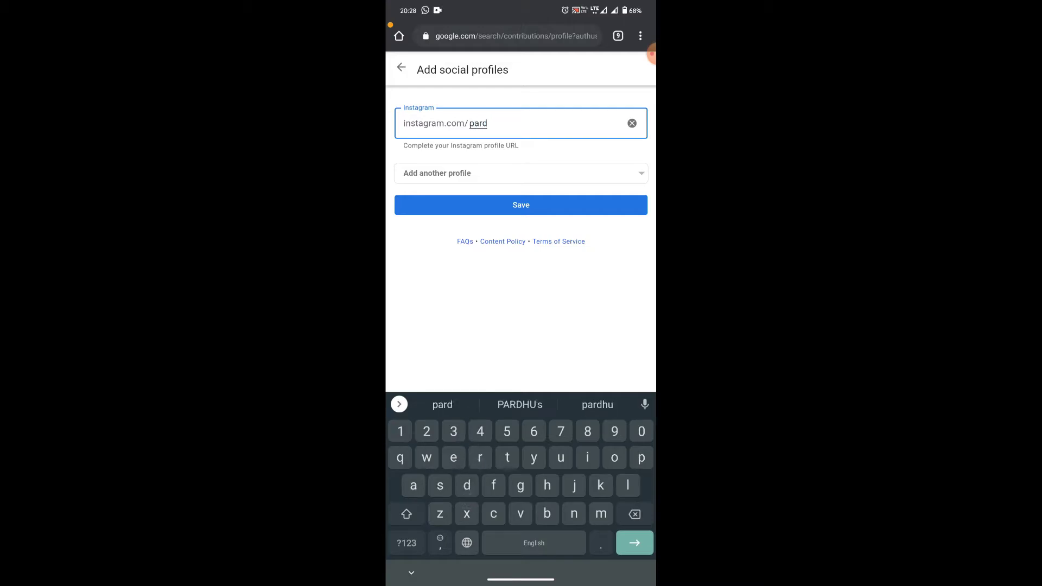
type("hus.")
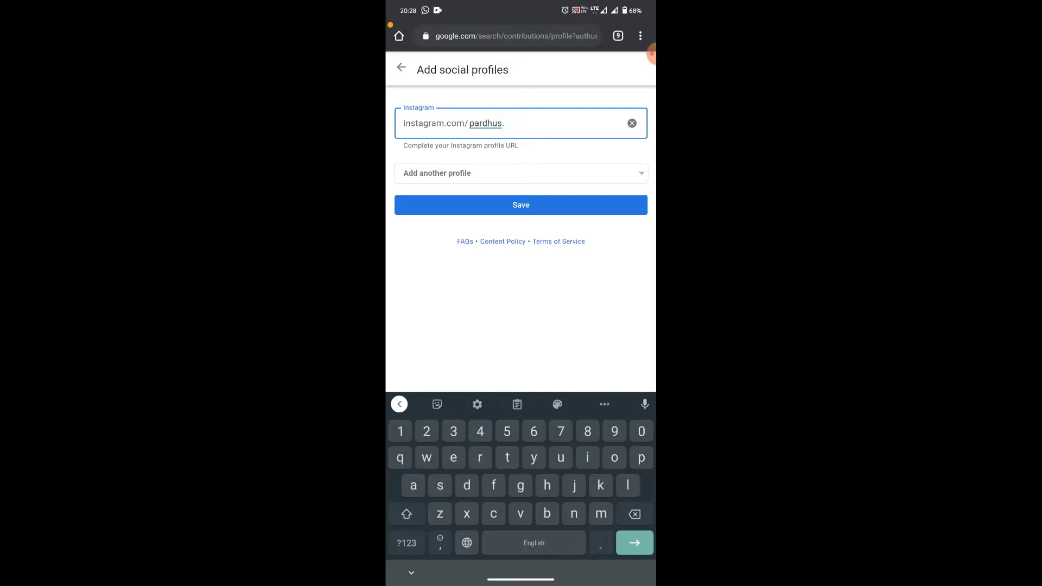
type("reviews")
left_click(538, 205)
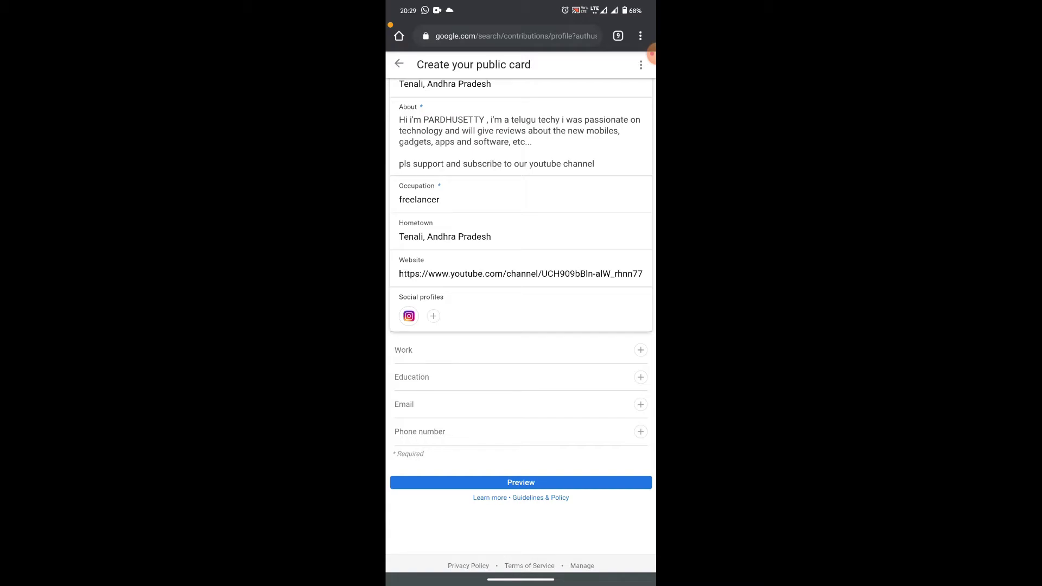
scroll(608, 364, "down", 1)
Step: Add the account email and a phone number entry to the public card
left_click(641, 394)
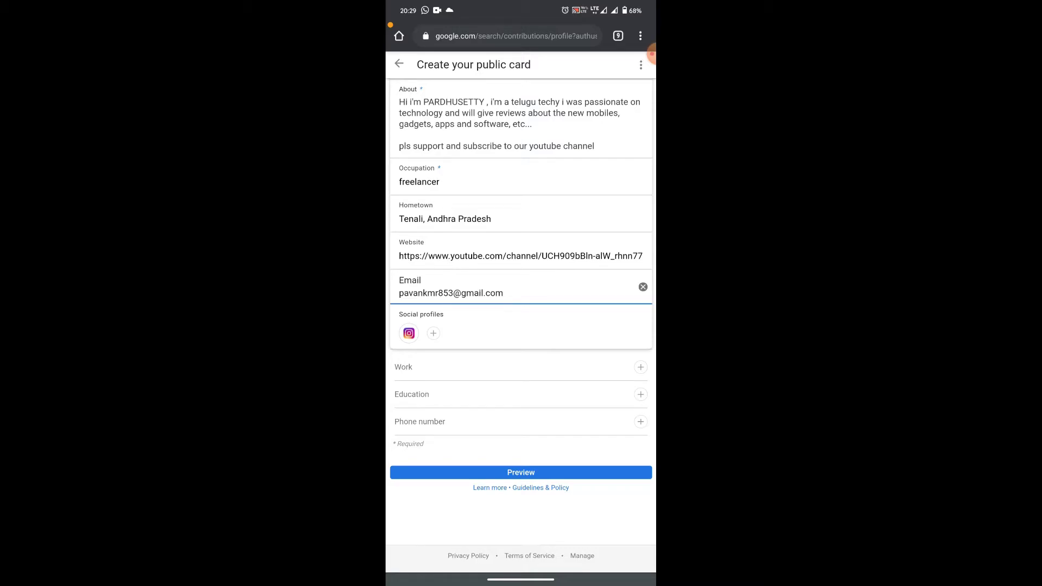
left_click(640, 421)
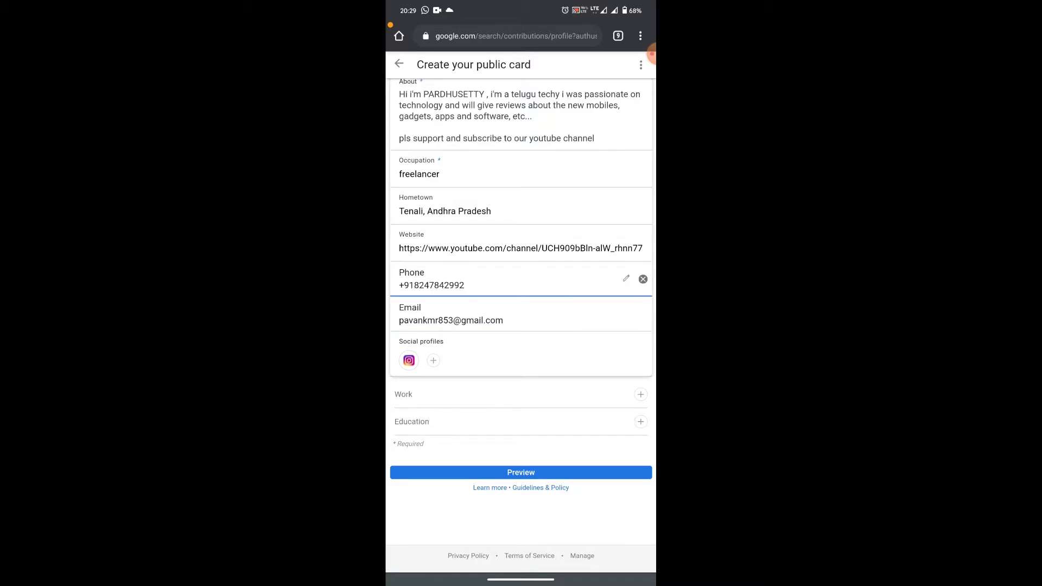
left_click(626, 278)
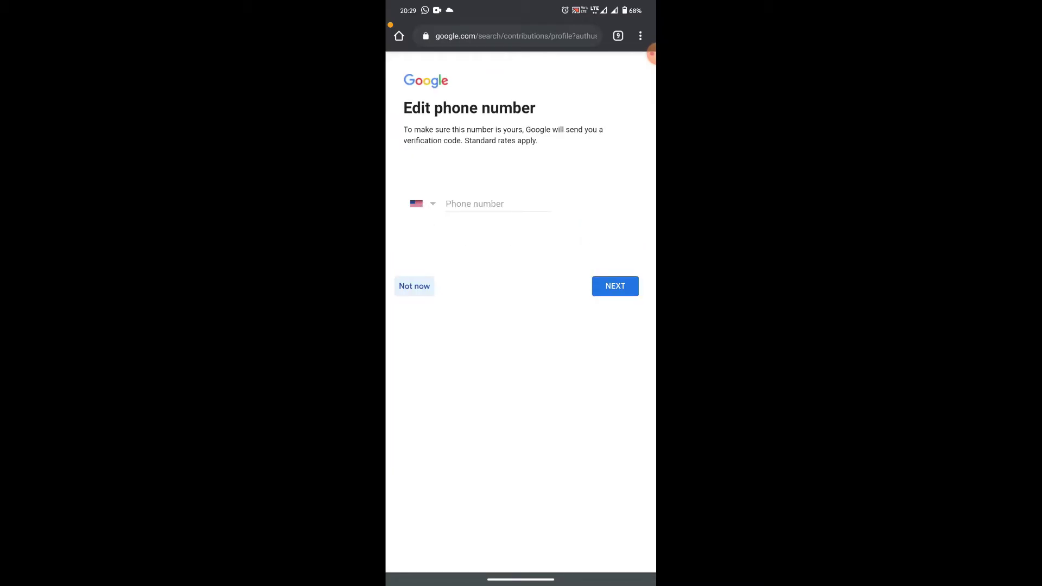
Step: Enter the phone number with India's +91 code and submit it for verification
left_click(423, 203)
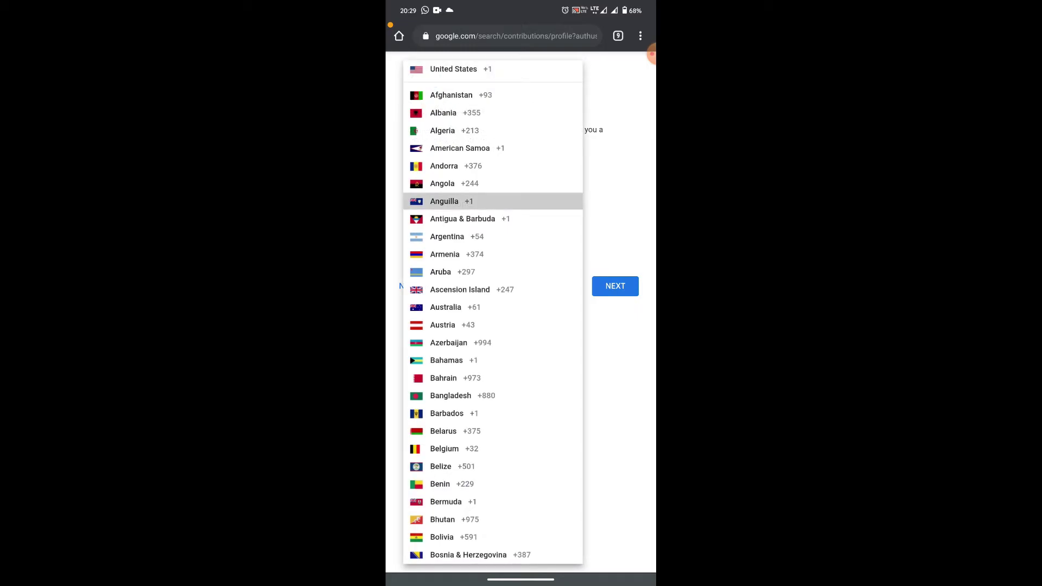
left_click(492, 201)
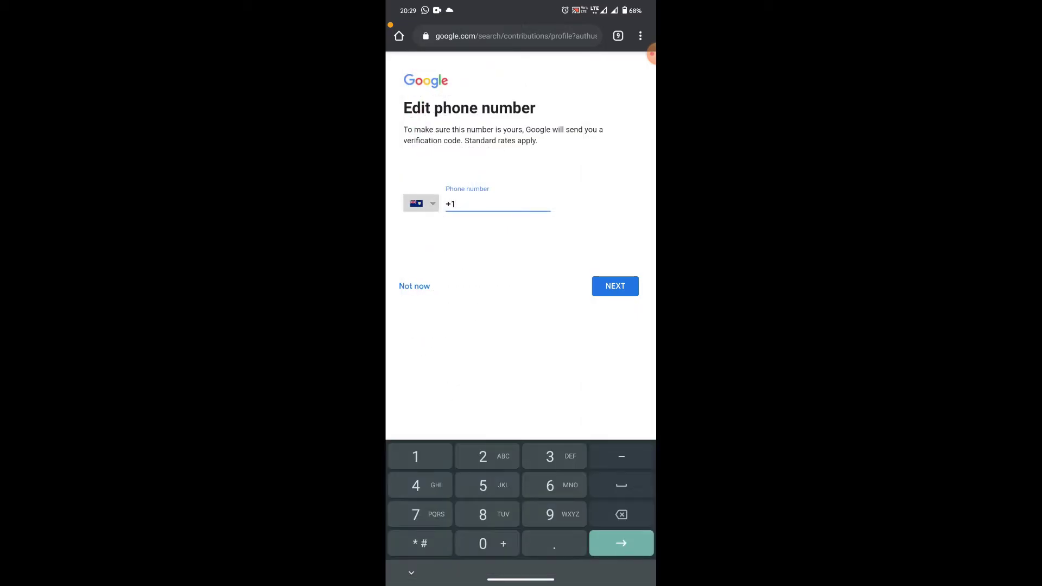
left_click(421, 203)
scroll(489, 285, "down", 2)
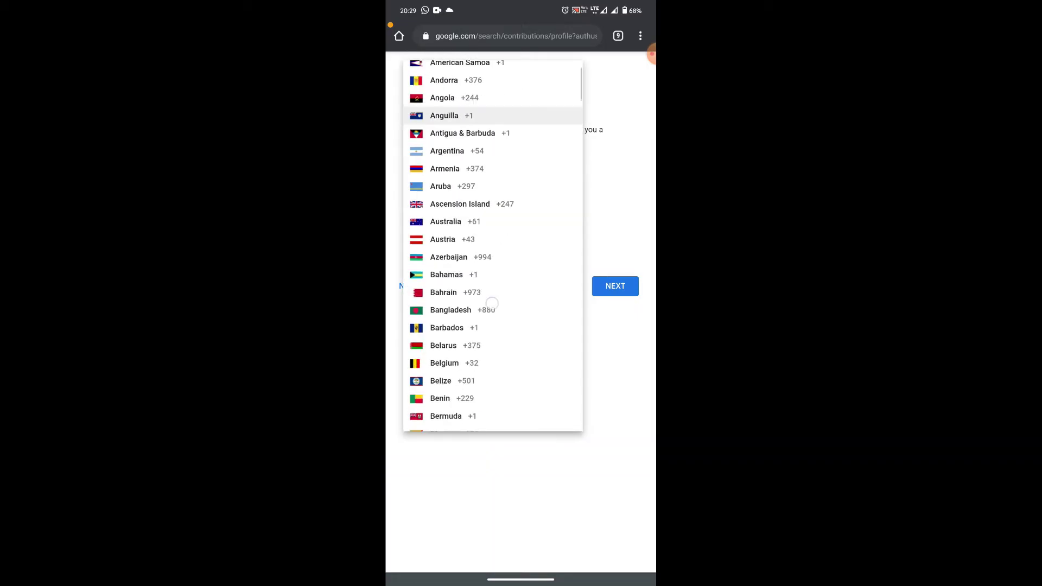
scroll(490, 303, "down", 3)
scroll(535, 193, "down", 1)
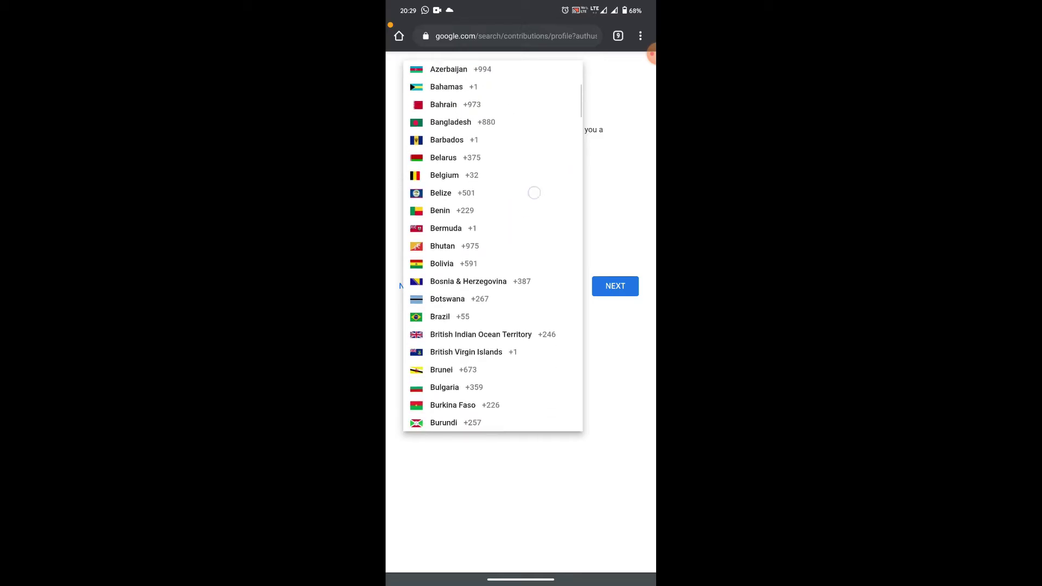
scroll(534, 193, "down", 3)
scroll(534, 193, "down", 3)
scroll(545, 179, "down", 3)
scroll(557, 170, "down", 2)
scroll(557, 169, "down", 1)
scroll(545, 196, "down", 4)
scroll(530, 244, "down", 3)
scroll(526, 283, "down", 2)
scroll(526, 283, "down", 1)
left_click(444, 300)
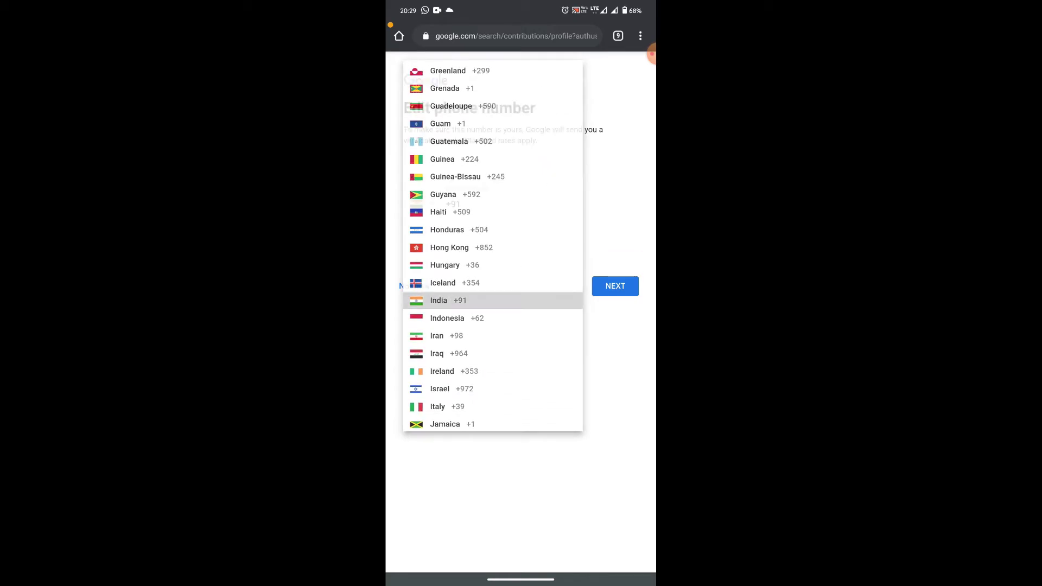
left_click(499, 204)
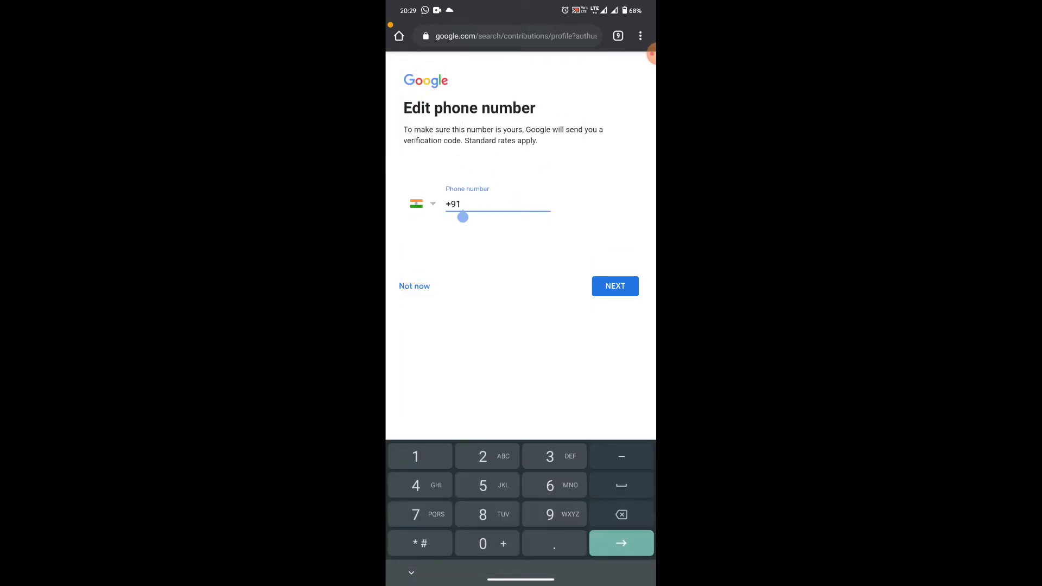
left_click(615, 286)
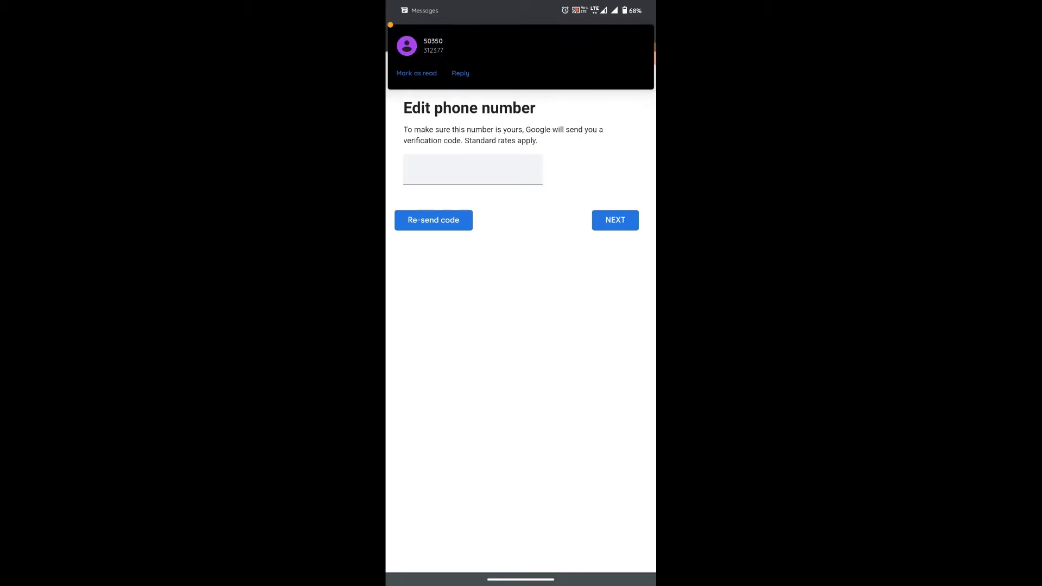
left_click(473, 169)
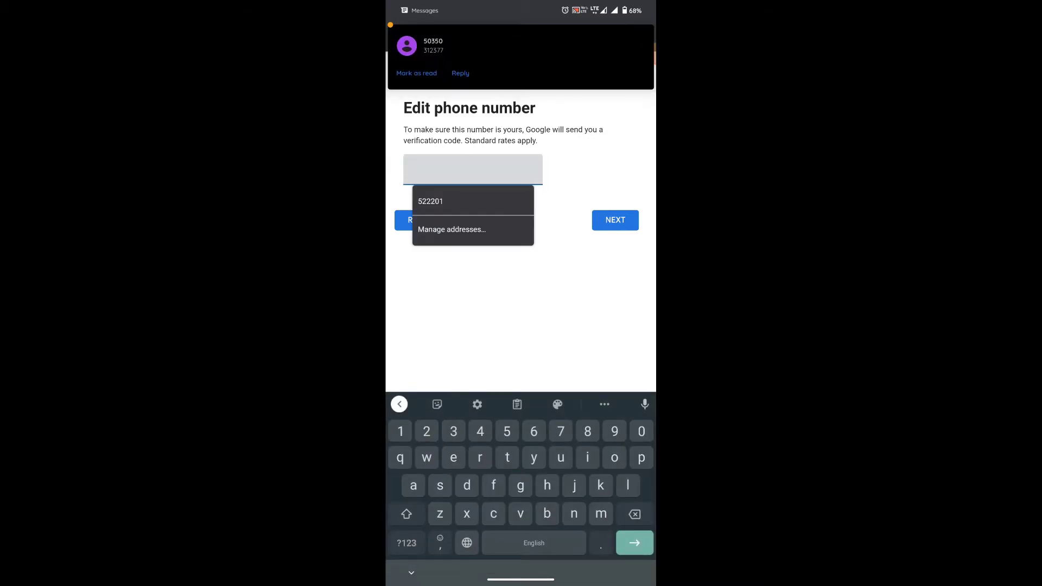
left_click(454, 431)
left_click(400, 432)
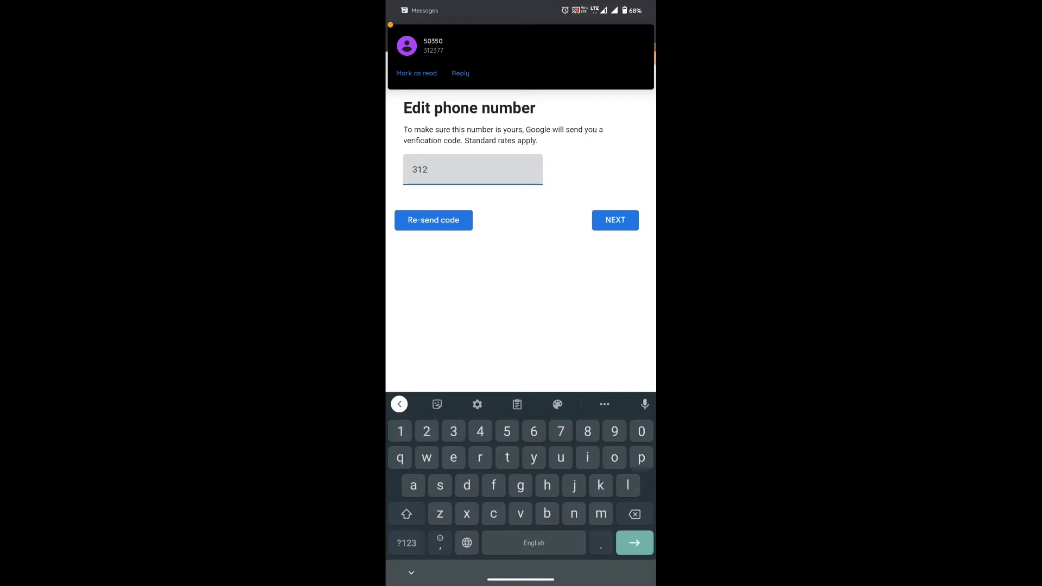
left_click(454, 431)
left_click(561, 431)
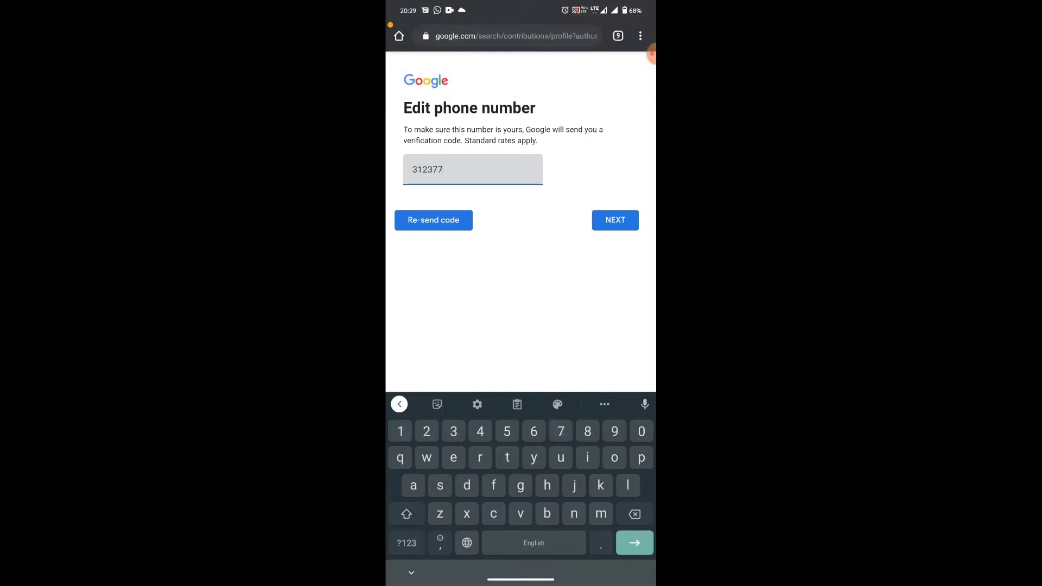
left_click(615, 220)
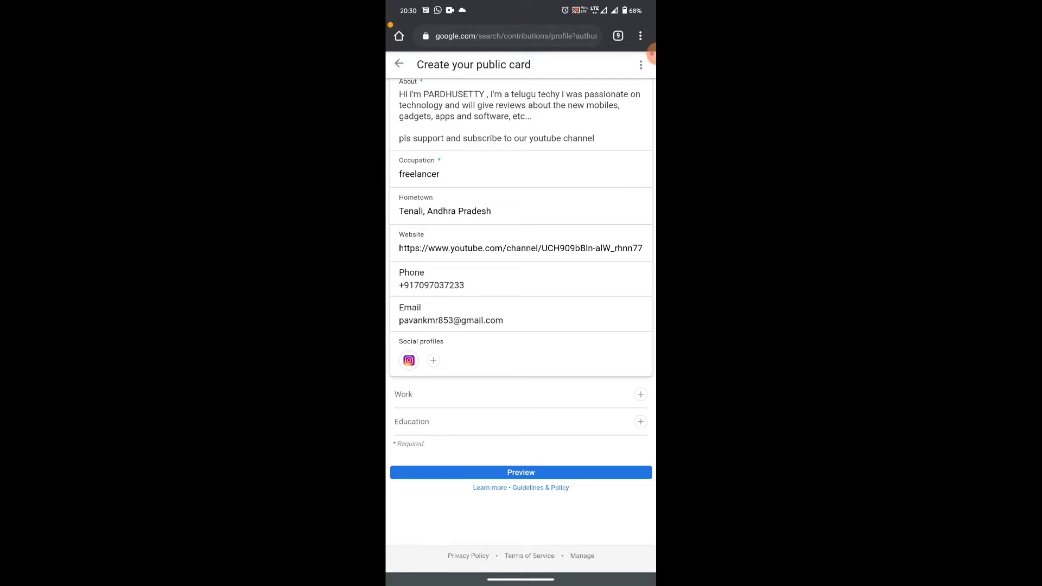
Step: Preview the PARDHUs REVIEWs card from the bottom of Create your public card
left_click(530, 471)
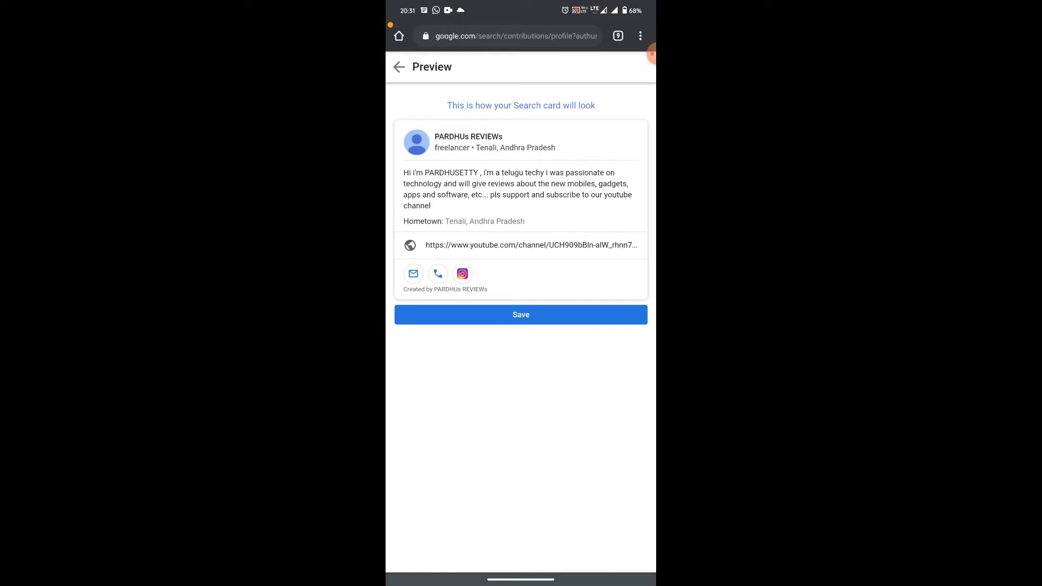
Step: Save the search card and view it live from the Success dialog
left_click(521, 315)
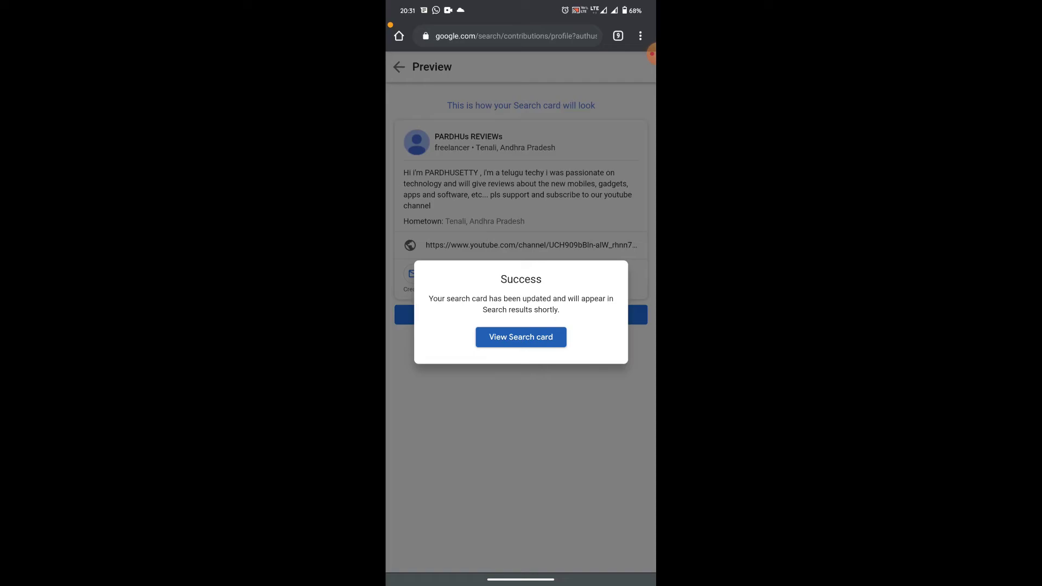
left_click(522, 337)
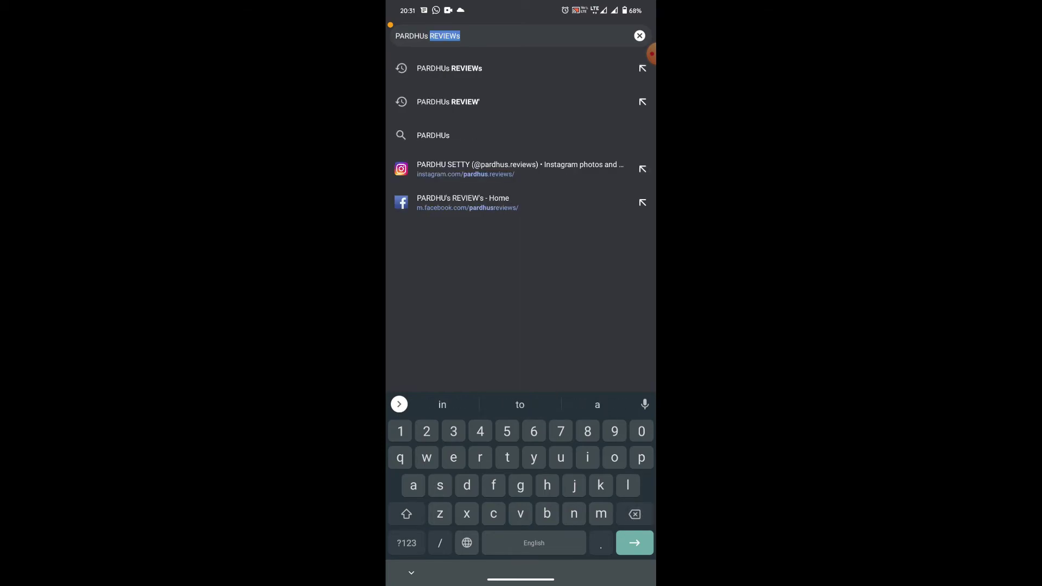
Step: Search 'PARDHUs REVIEWs' and open Edit on the resulting people card
left_click(510, 37)
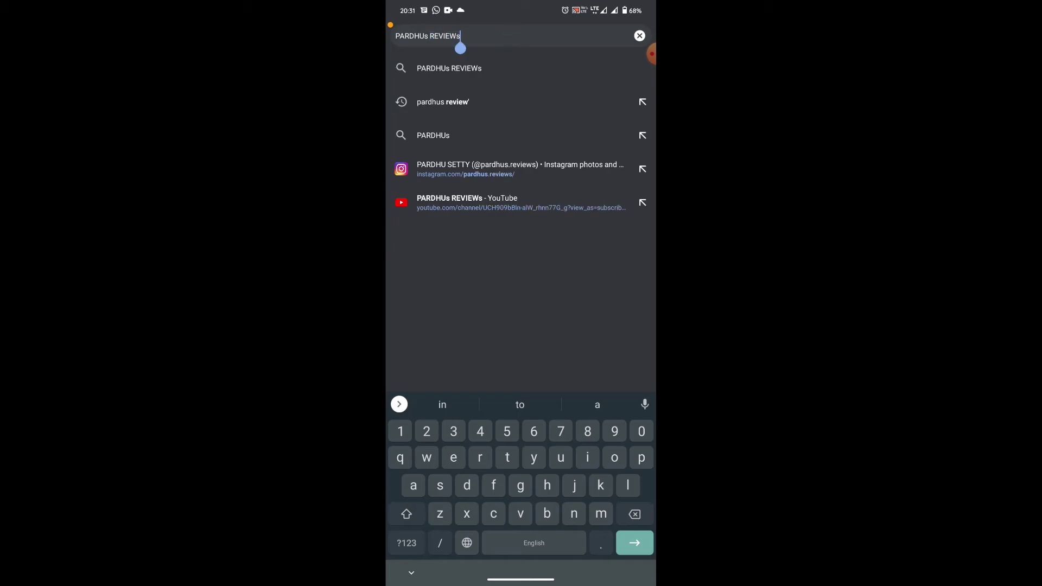
left_click(634, 543)
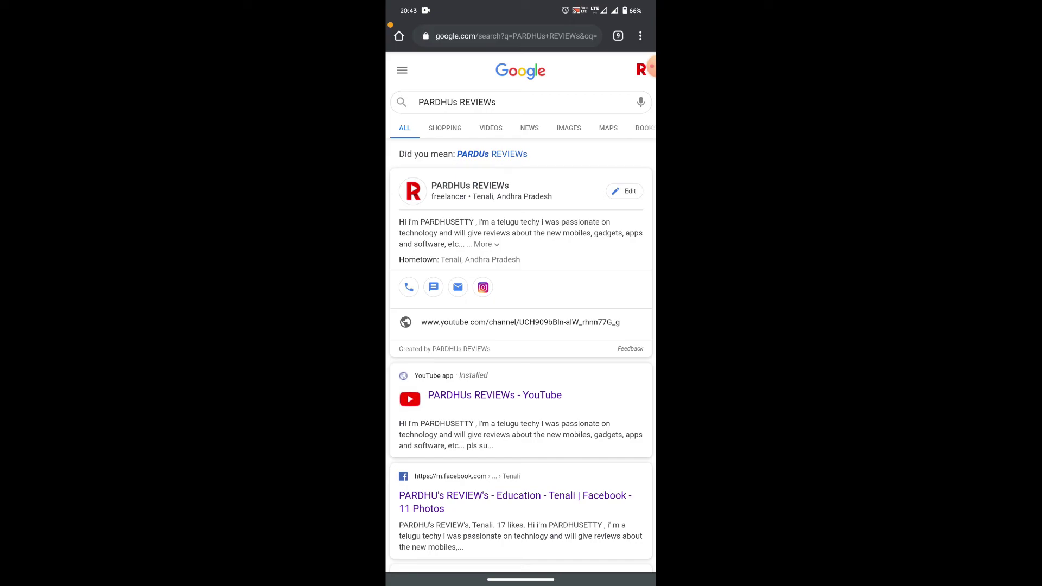
left_click(631, 191)
left_click(625, 190)
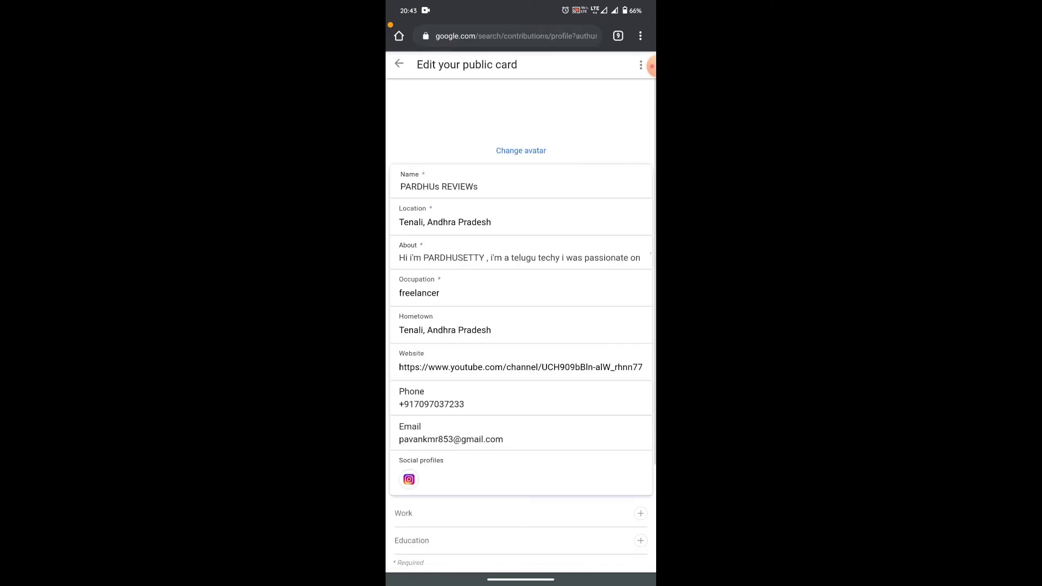
scroll(522, 326, "down", 5)
scroll(521, 326, "down", 3)
scroll(571, 244, "up", 2)
scroll(570, 244, "down", 2)
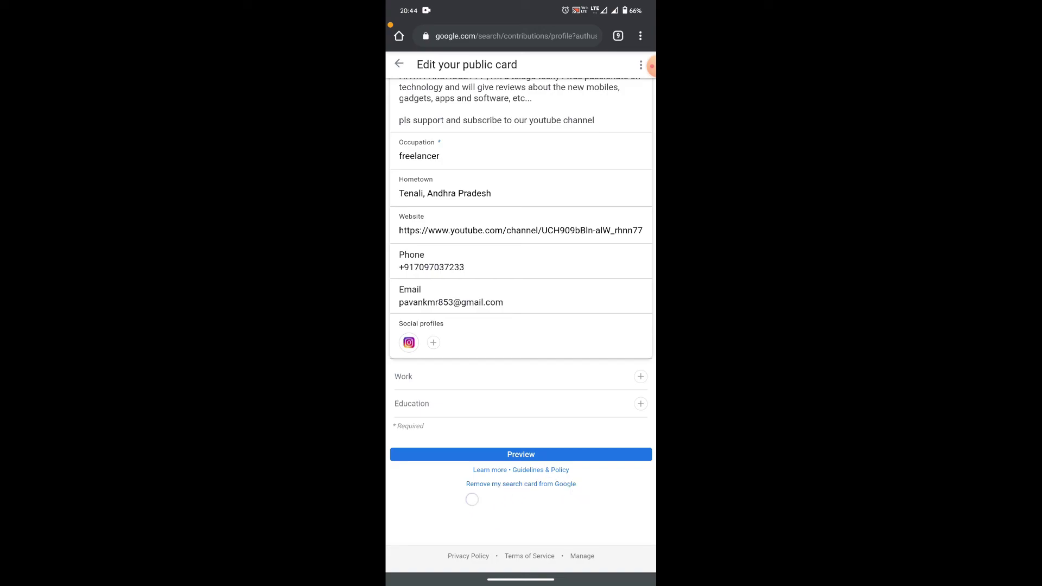
left_click(528, 486)
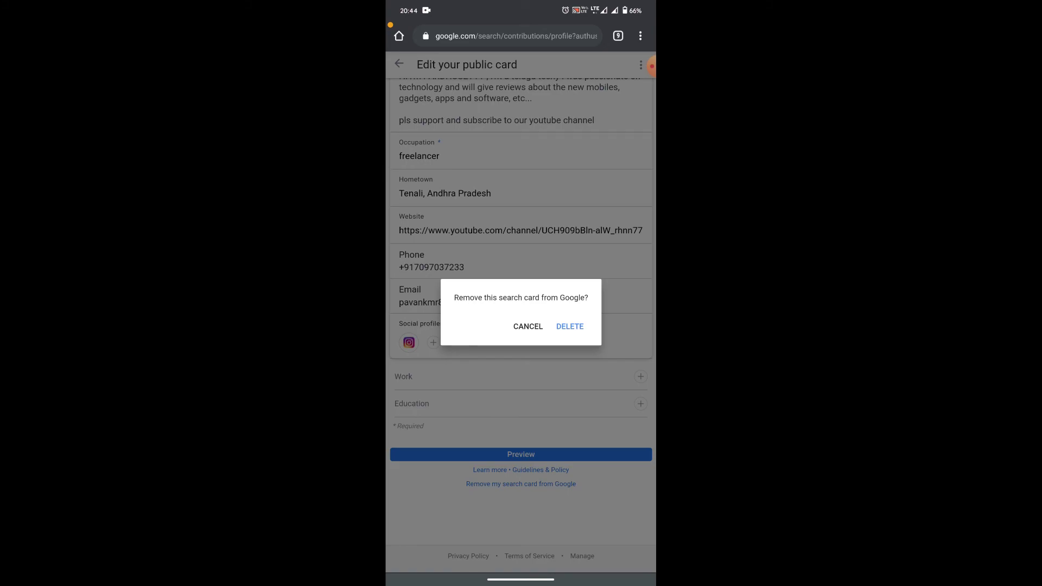
left_click(521, 326)
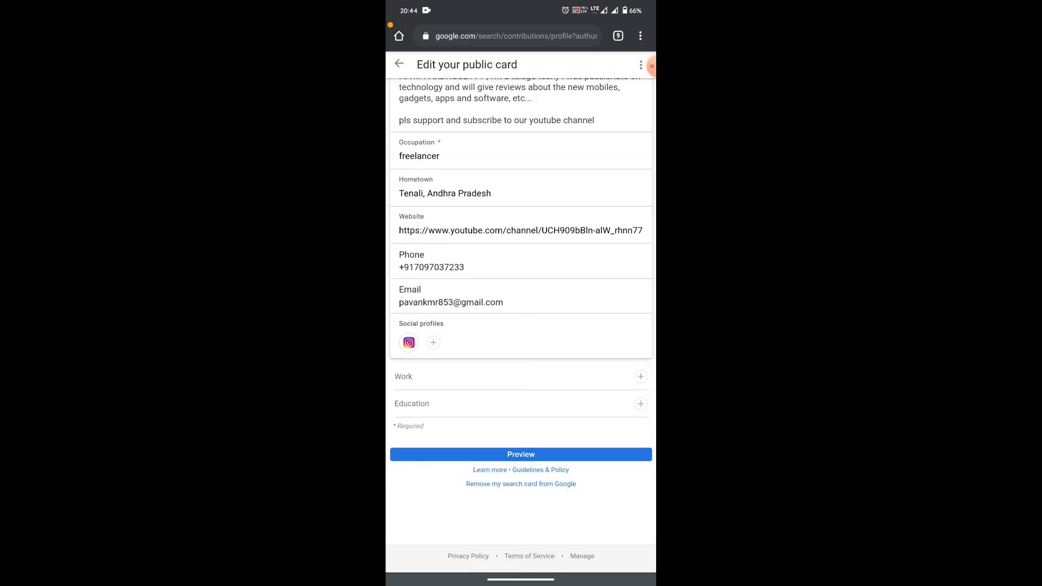
scroll(521, 326, "up", 5)
left_click(399, 64)
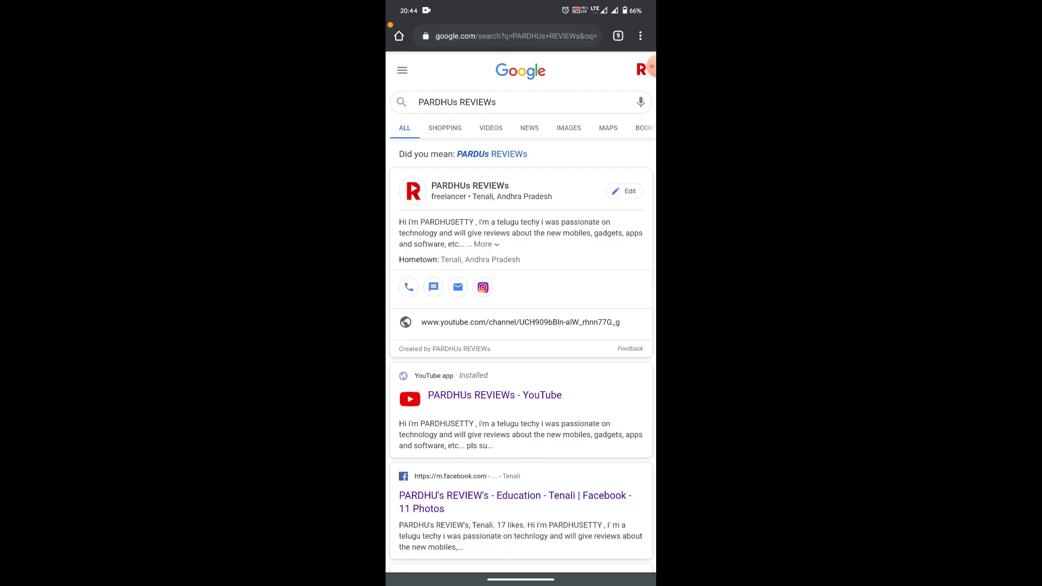
Step: Swipe up from the gesture bar to leave Chrome for the home screen
left_click_drag(520, 580, 521, 407)
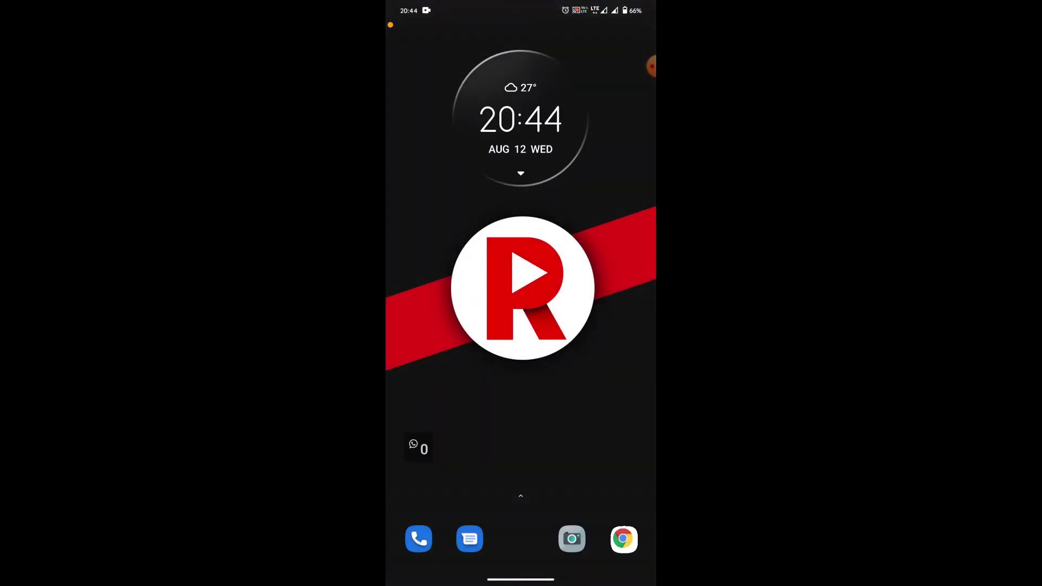